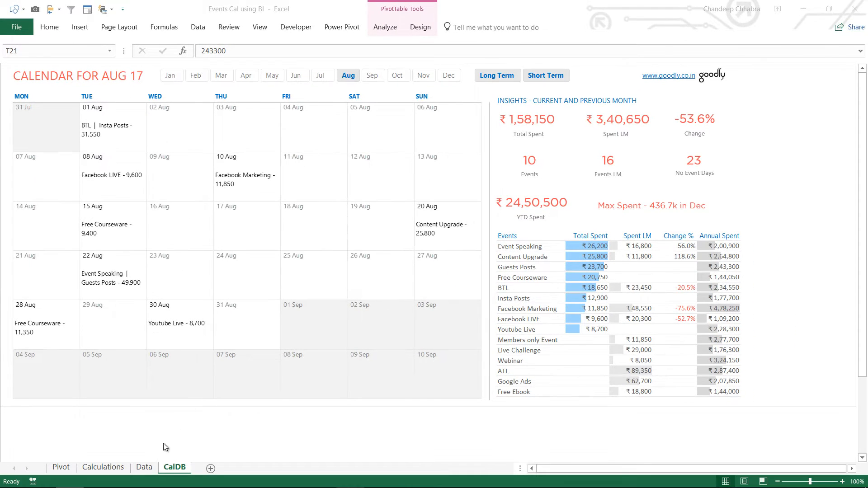
Review the source tables on the Data sheet and return to the CalDB sheet.
click(144, 467)
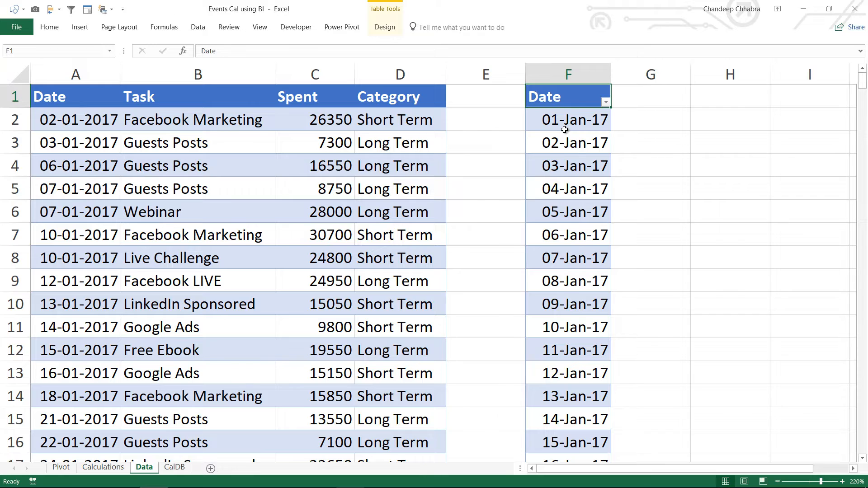
key(ctrl+Page_Down)
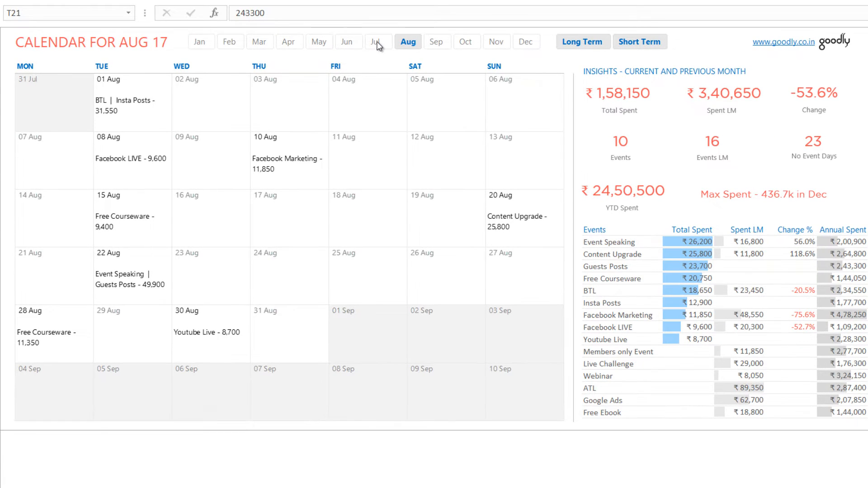
Switch the calendar dashboard to July, to June and back to August to compare the monthly events and insights.
click(378, 42)
click(378, 42)
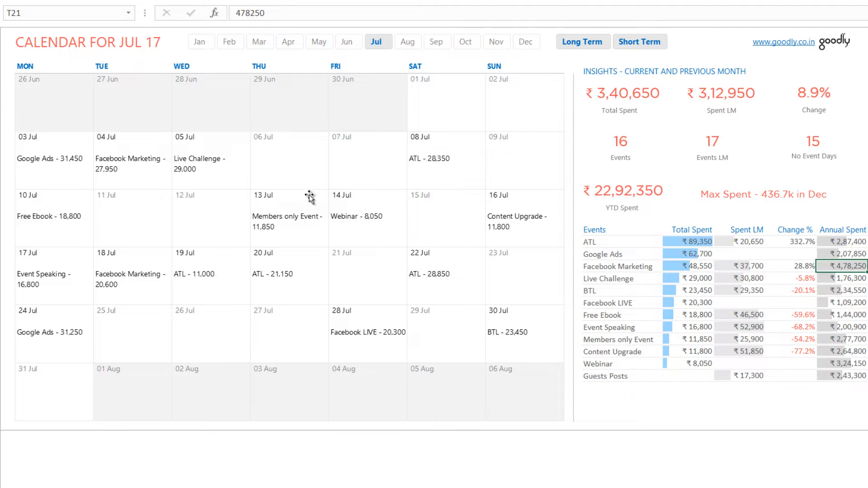
click(352, 42)
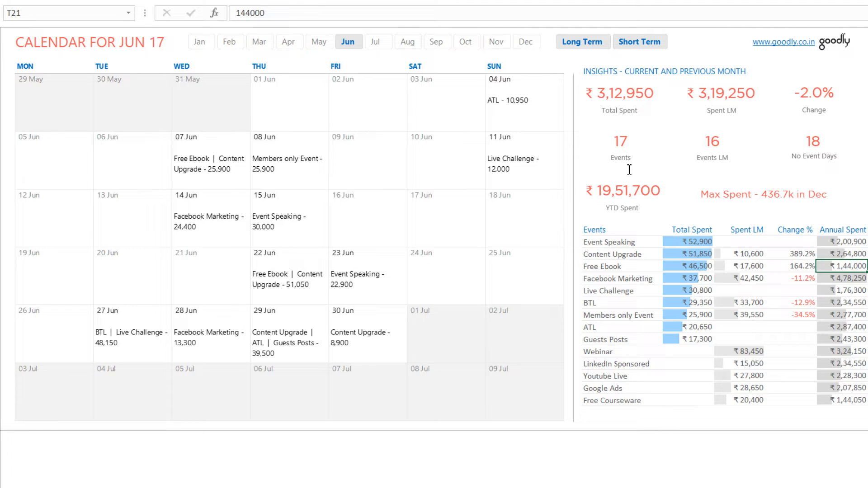
click(408, 43)
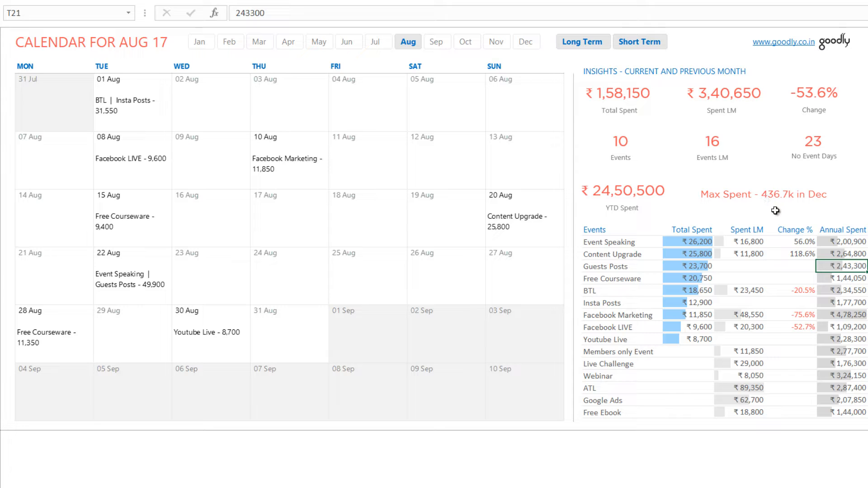
Filter the dashboard to Short Term only, view several months including February and April, and return to August with both categories included.
click(567, 46)
click(570, 44)
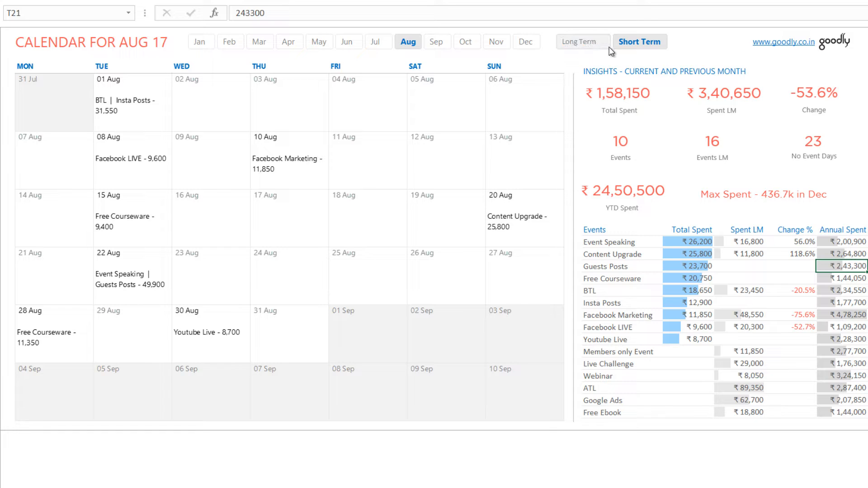
click(628, 45)
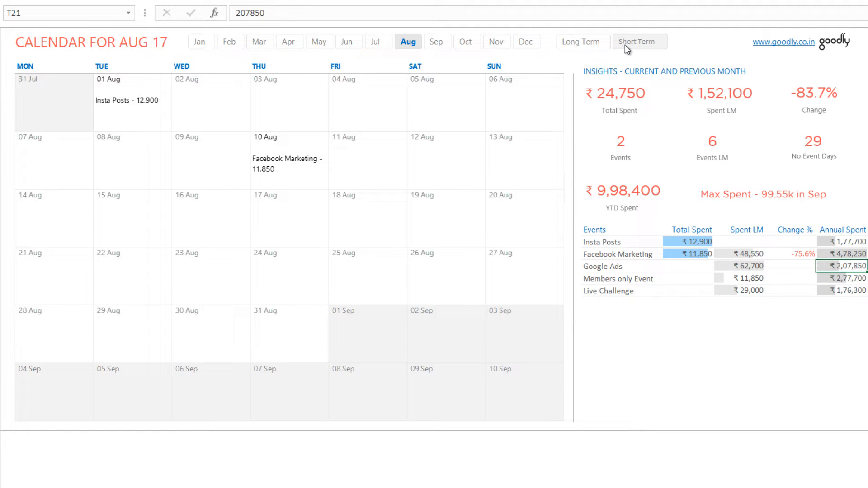
click(624, 44)
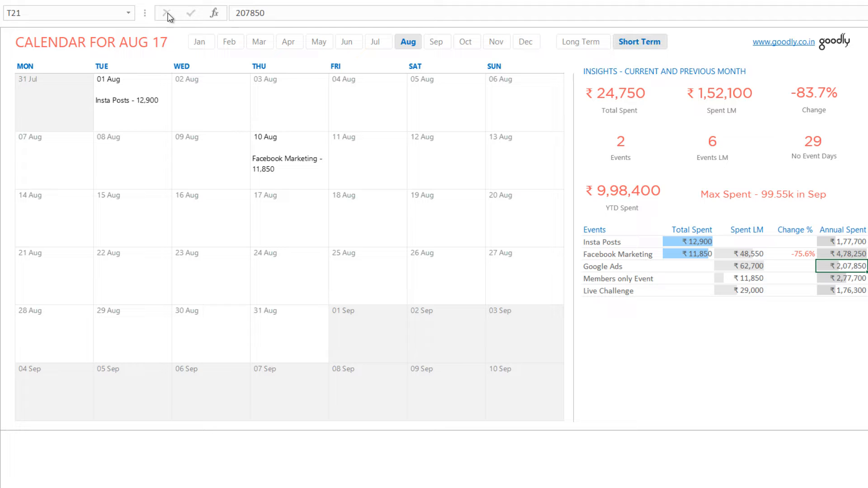
click(202, 45)
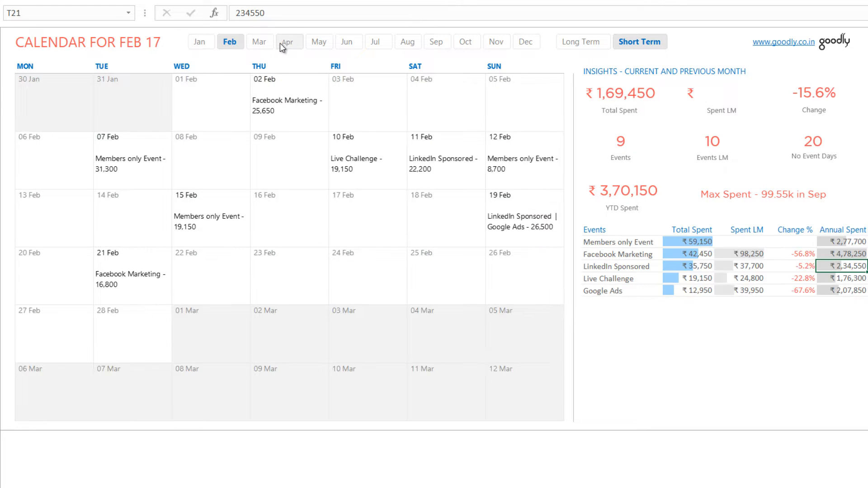
click(288, 41)
click(399, 41)
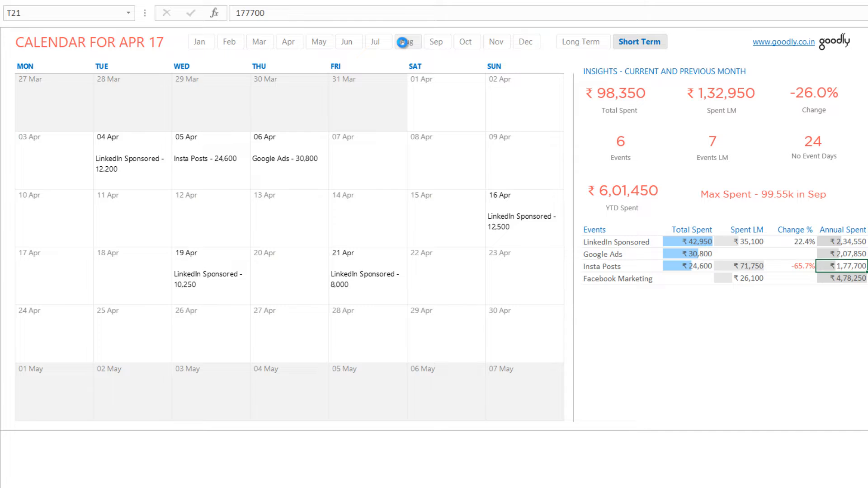
click(588, 43)
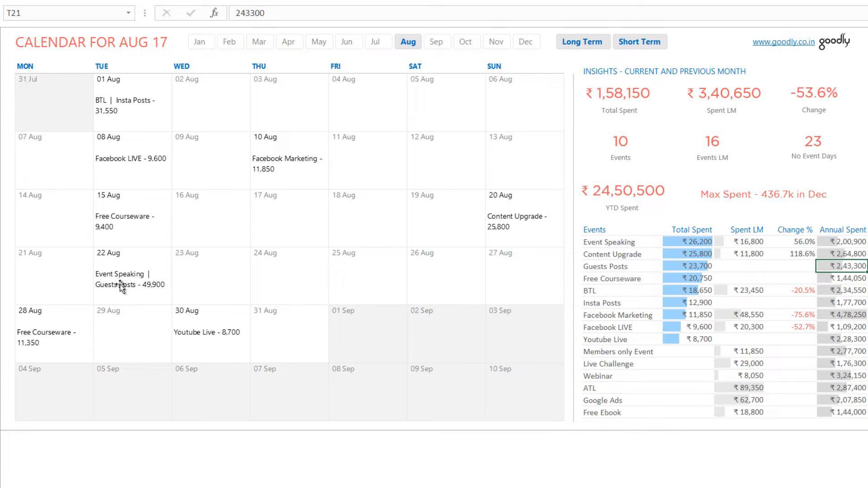
Examine the dashboard's events table, checking August 22's two events against Total Spent and reviewing the Spent LM, Change % and Annual Spent columns.
click(628, 245)
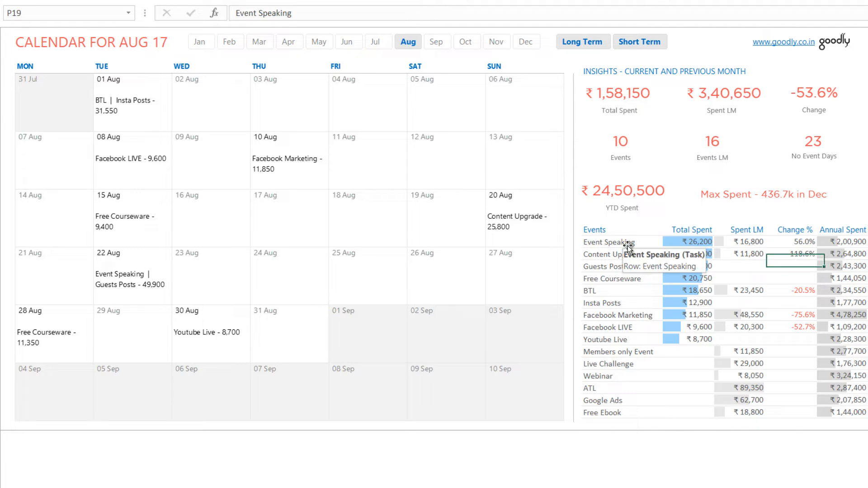
click(699, 245)
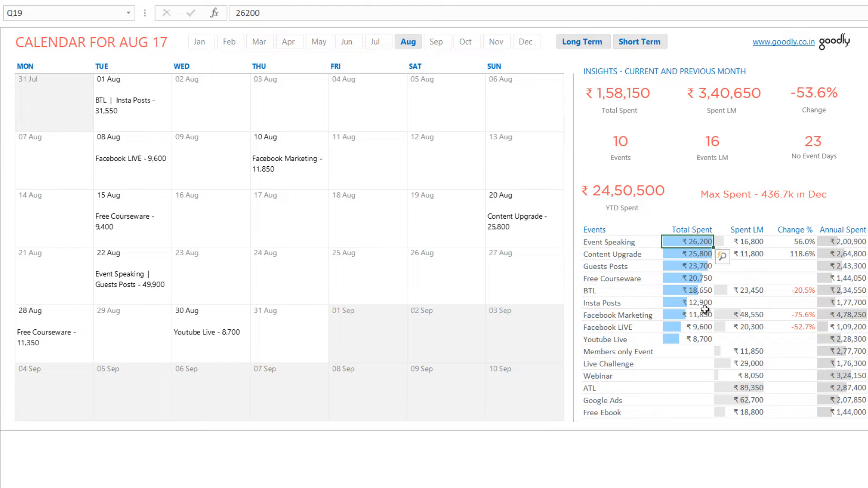
click(609, 268)
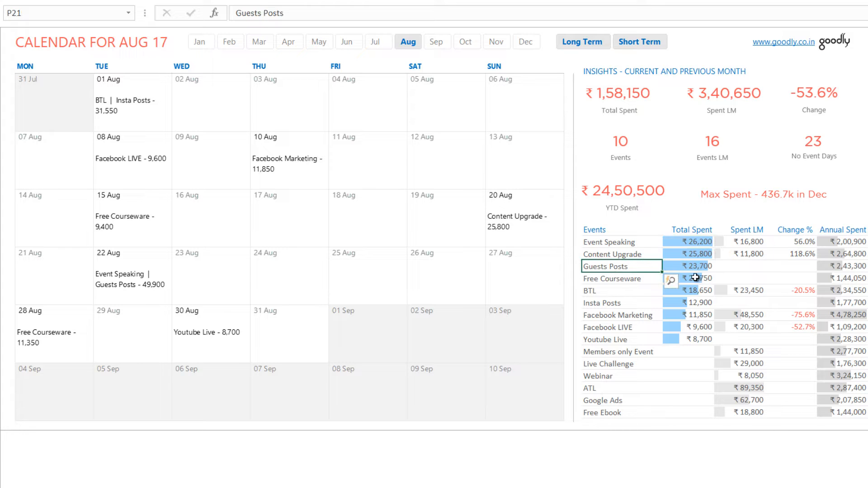
click(702, 270)
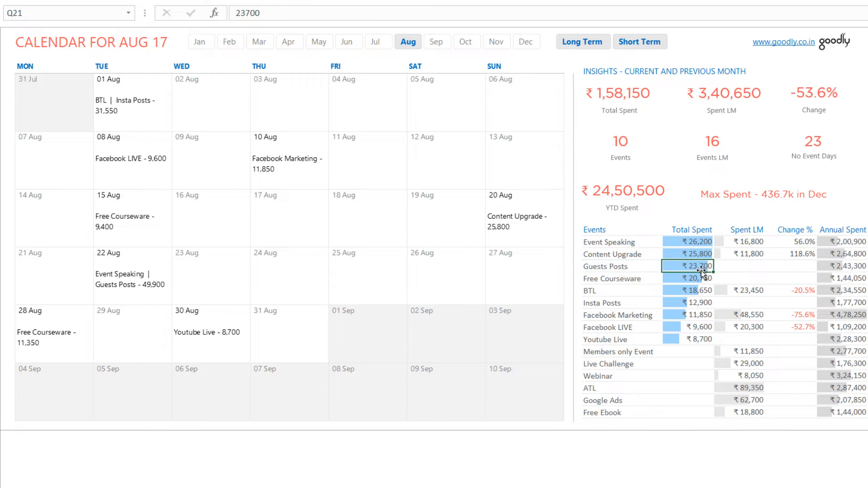
ctrl+click(695, 244)
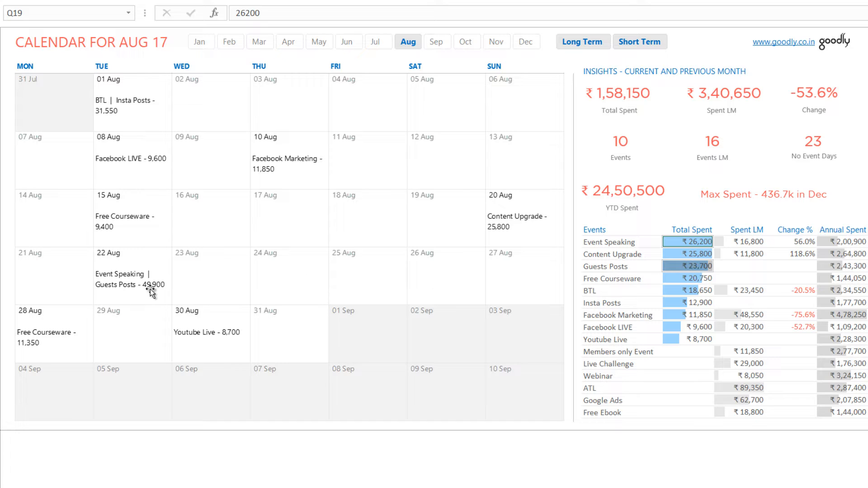
click(635, 280)
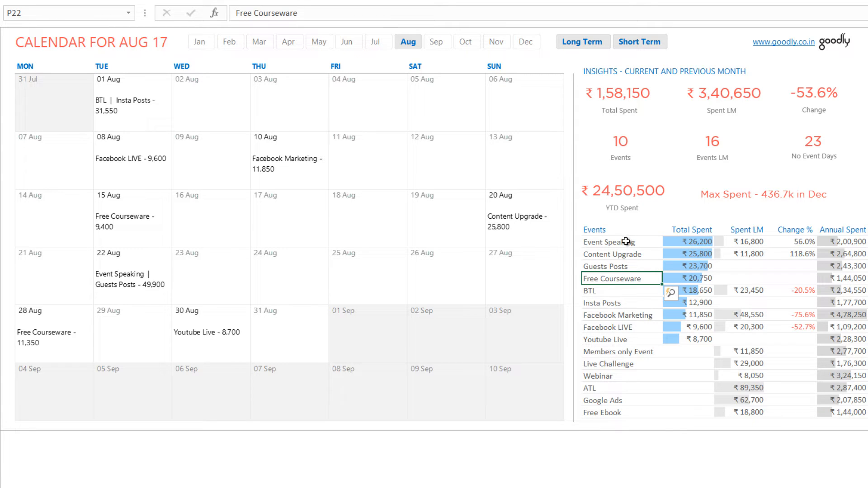
drag(626, 242, 616, 412)
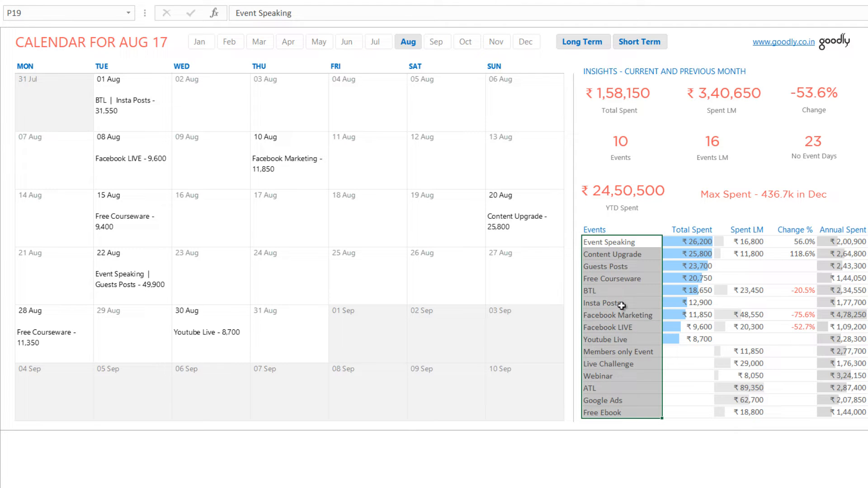
drag(697, 242, 684, 339)
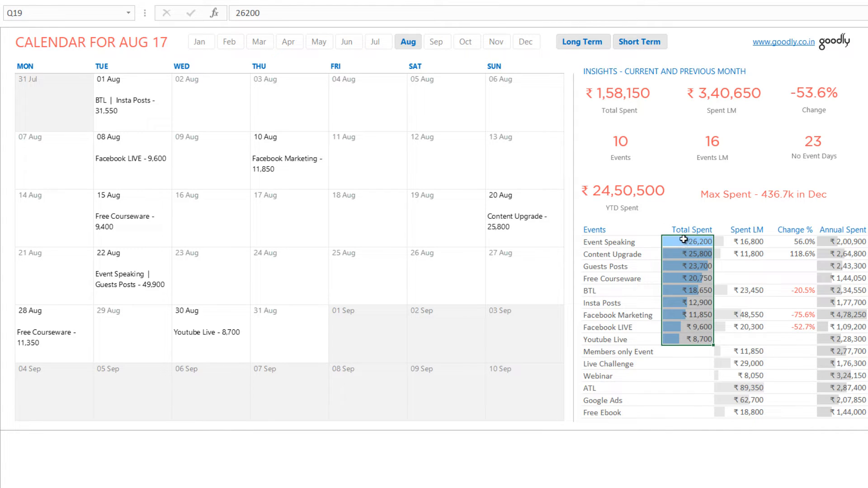
click(743, 232)
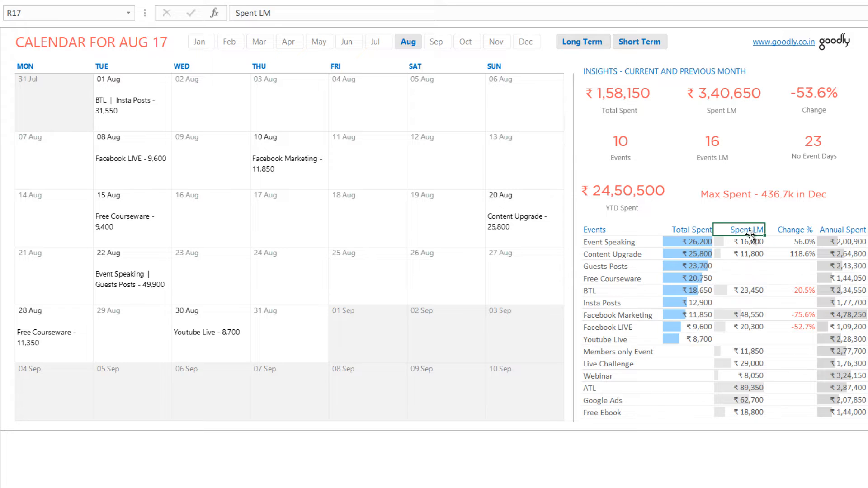
mouse_move(799, 246)
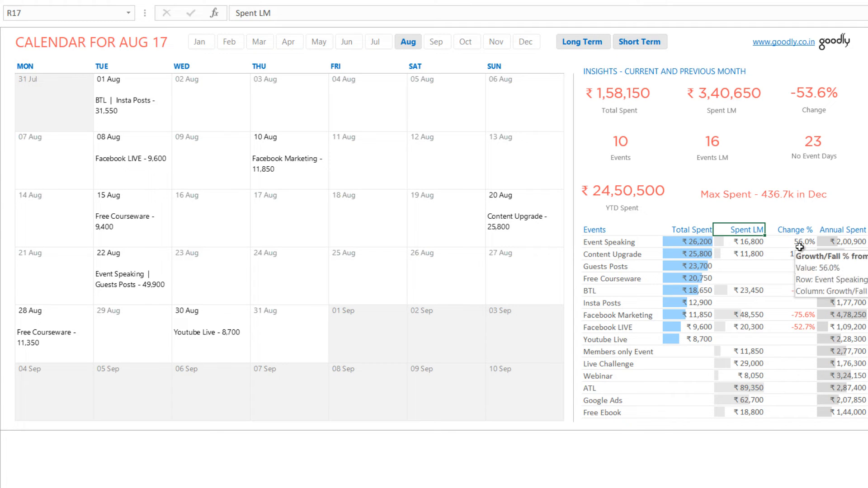
click(842, 244)
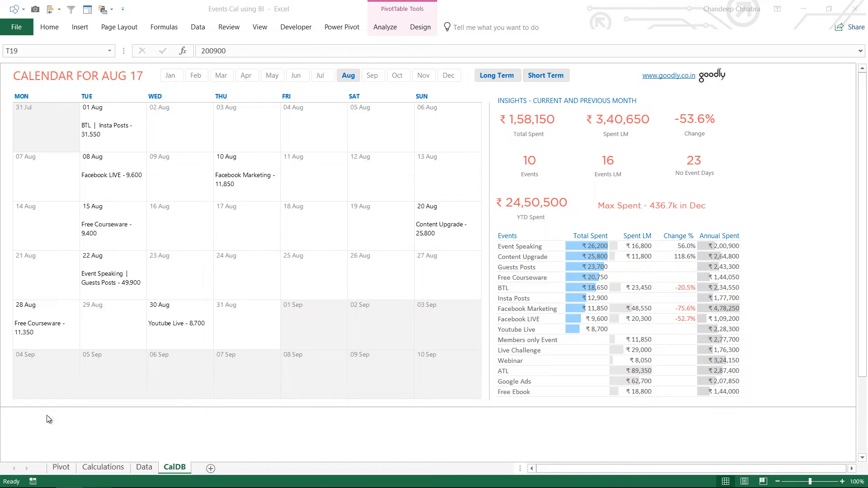
Go to the Data sheet, open the Power Pivot data model and examine its Calendar and Events tables.
click(150, 468)
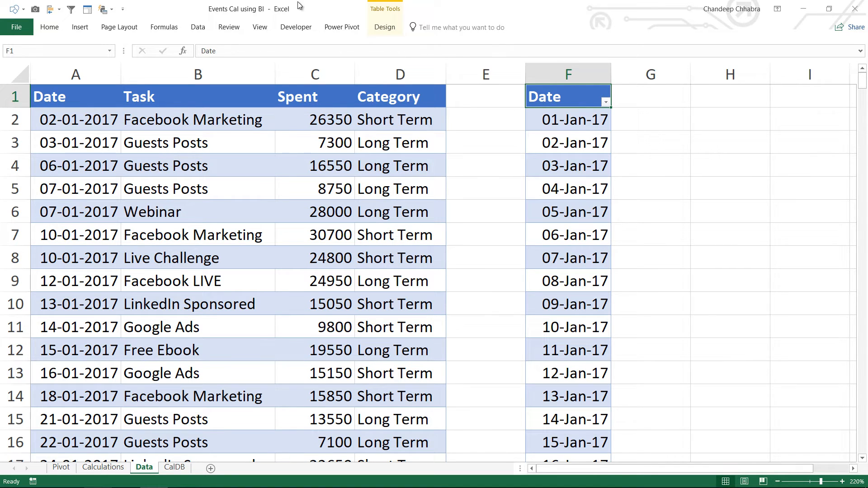
click(342, 27)
click(19, 48)
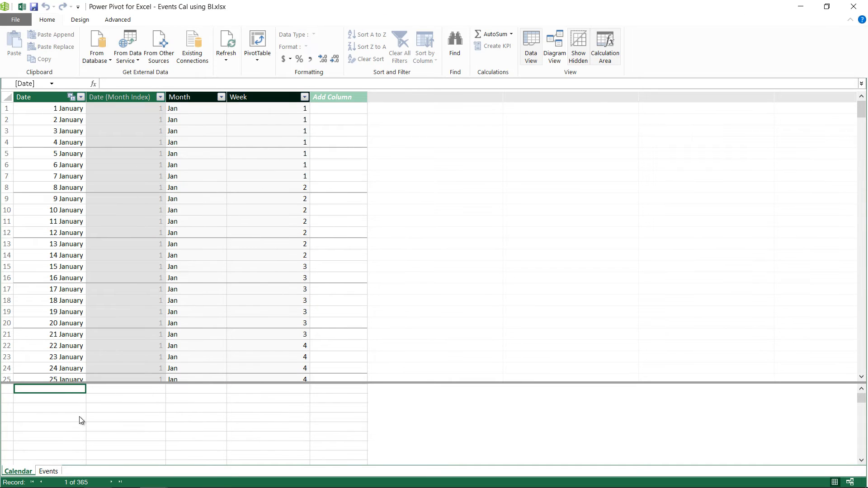
click(49, 471)
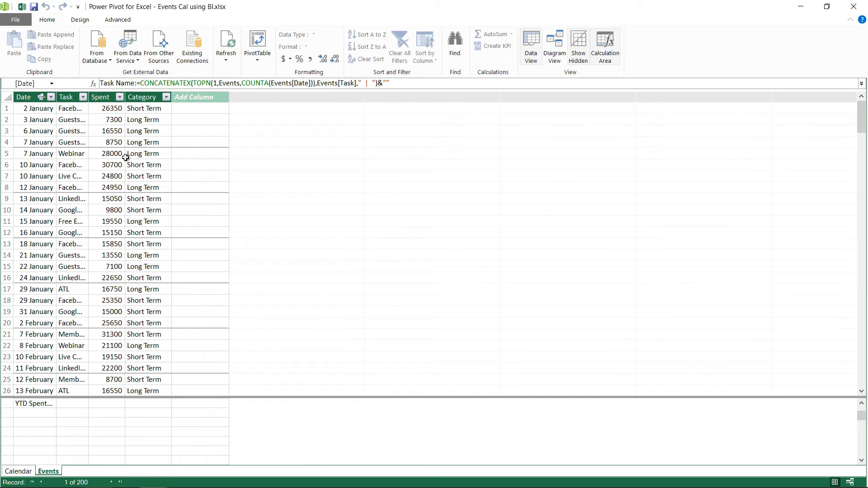
click(25, 471)
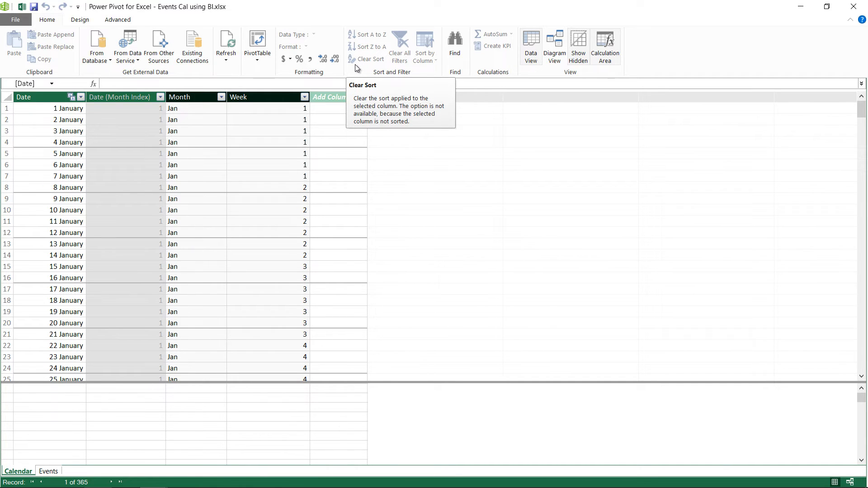
Inspect the Calendar–Events relationship in the model's diagram view, shift the Events table slightly, and close the Power Pivot window.
click(850, 482)
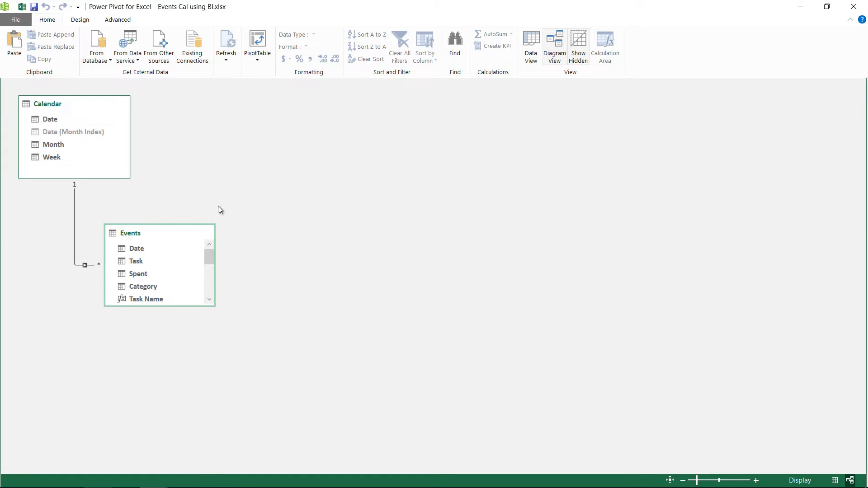
drag(166, 234, 195, 225)
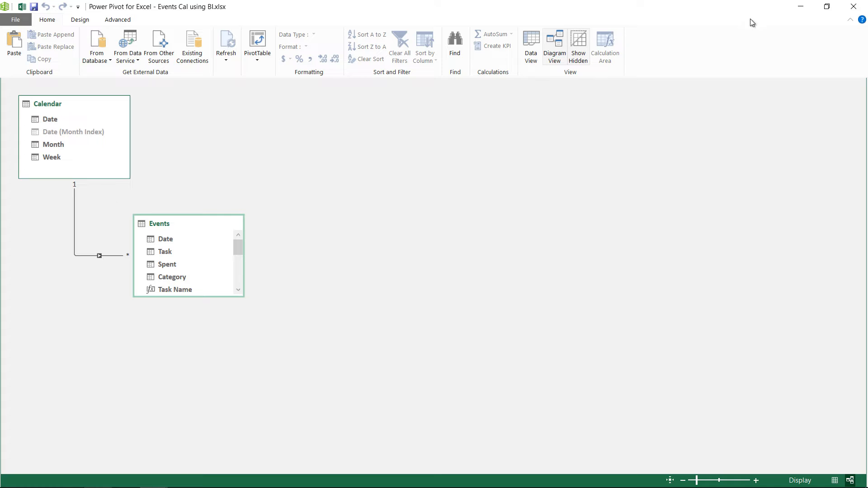
click(856, 10)
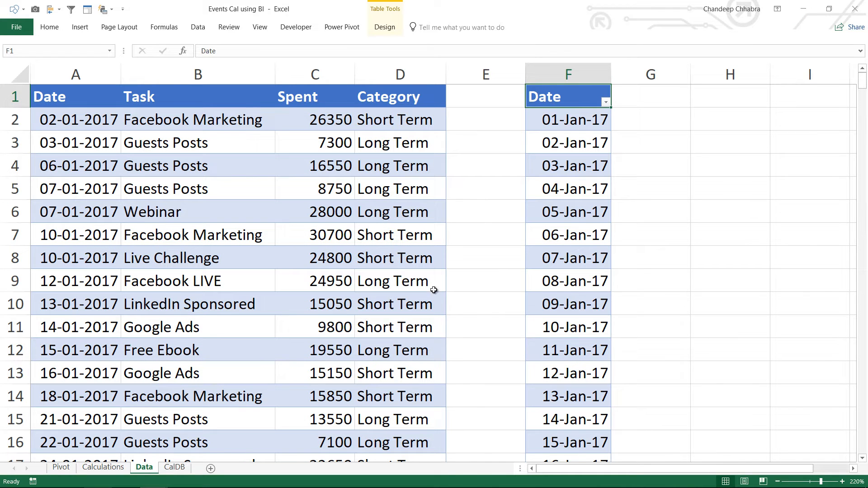
Examine the daily PivotTable on the Pivot sheet, covering its Date, Task Name, Total Events and Total Spent columns.
click(62, 470)
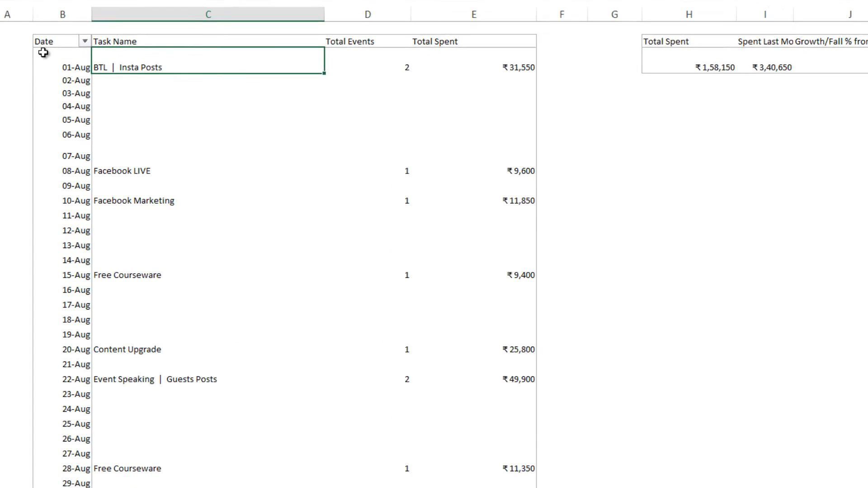
drag(49, 69, 45, 424)
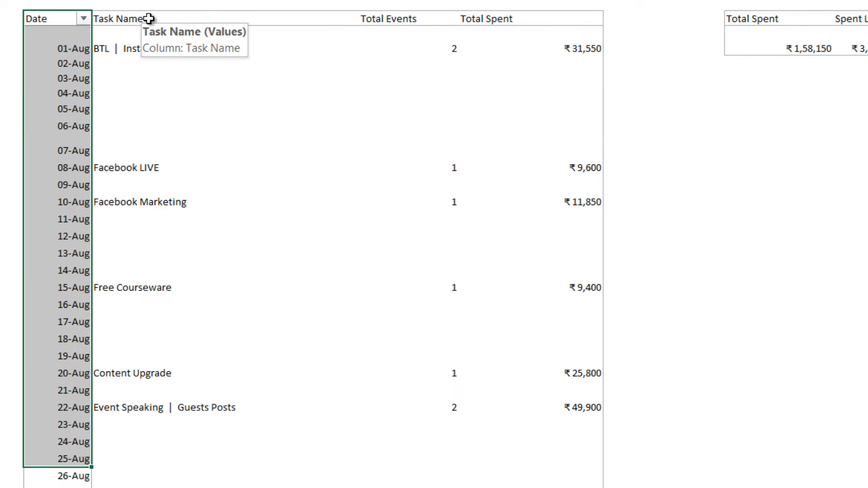
click(433, 21)
click(556, 17)
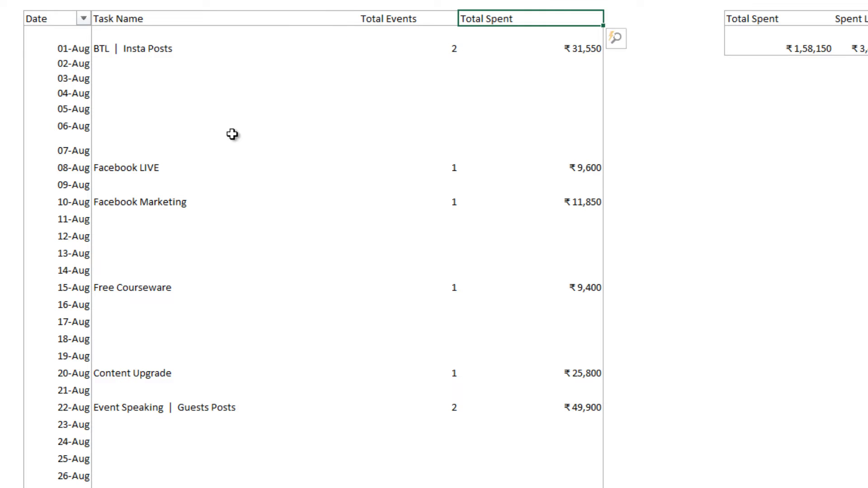
click(163, 50)
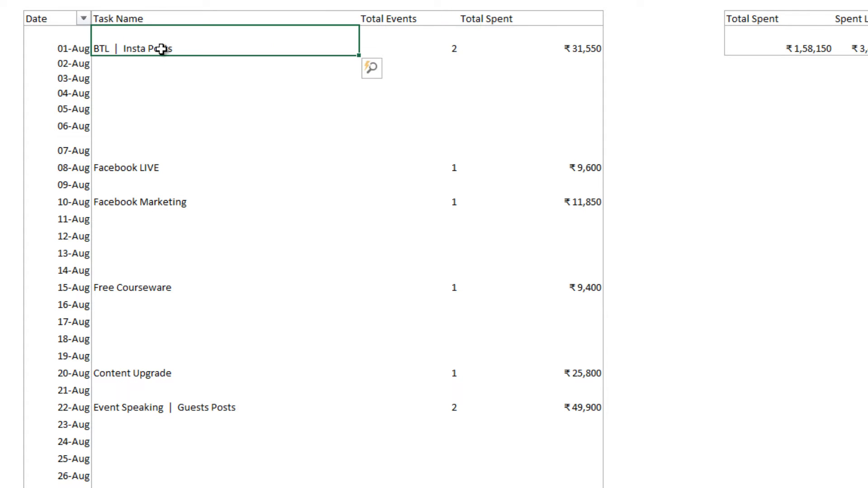
Show the daily PivotTable's field list and open the Task Name measure for editing.
right_click(164, 50)
click(221, 368)
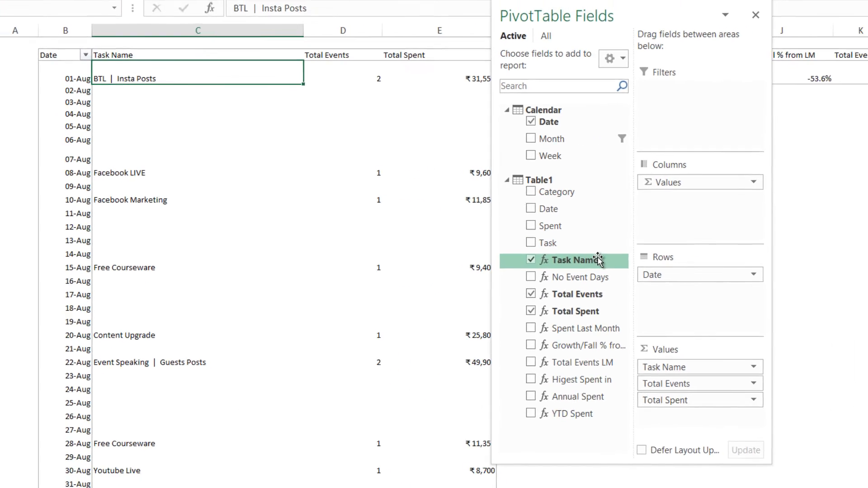
right_click(599, 260)
click(623, 270)
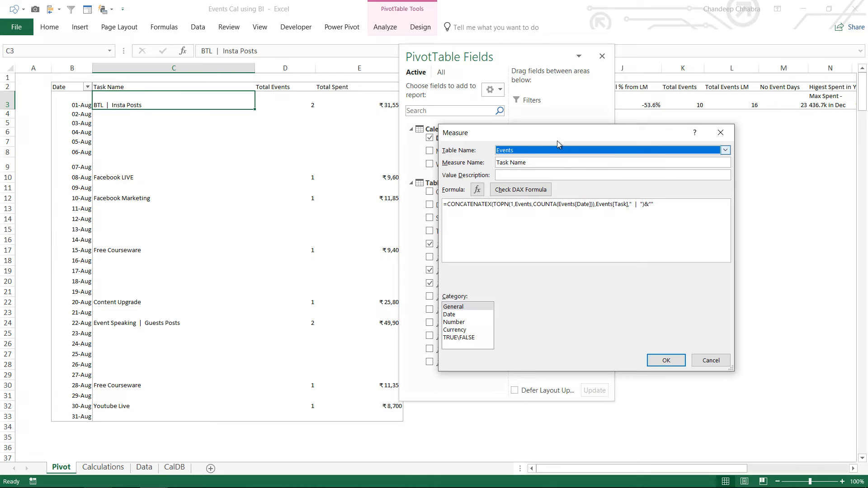
Read the Task Name measure's DAX formula, close it without changes, and compare its output with the CalDB calendar.
drag(557, 141, 642, 96)
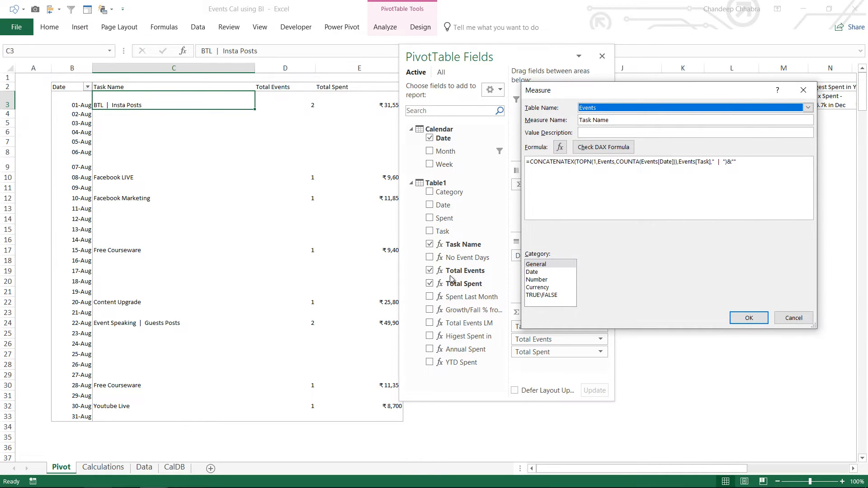
click(786, 320)
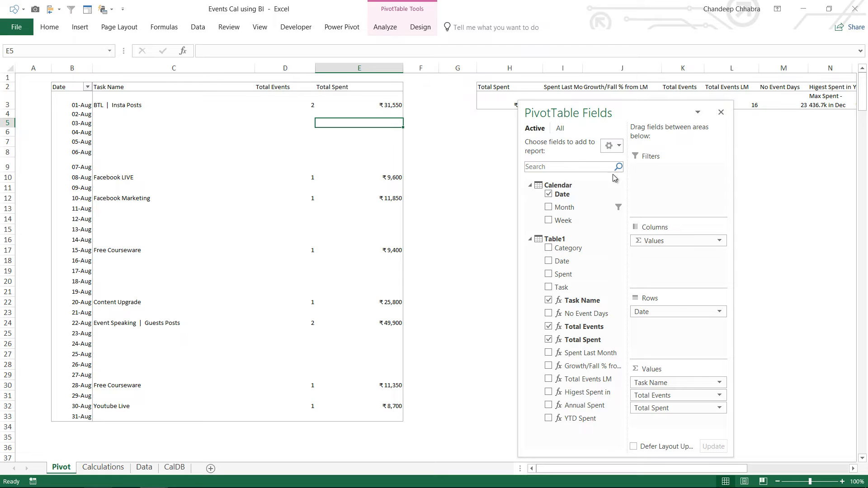
click(175, 469)
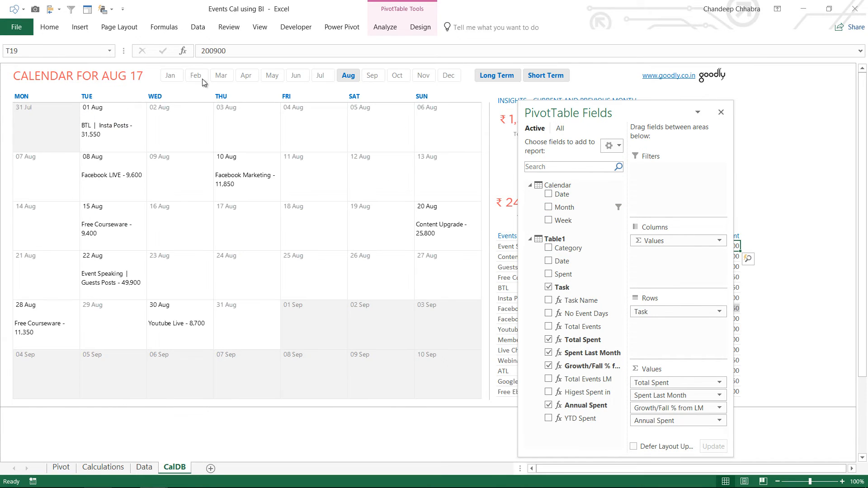
click(60, 468)
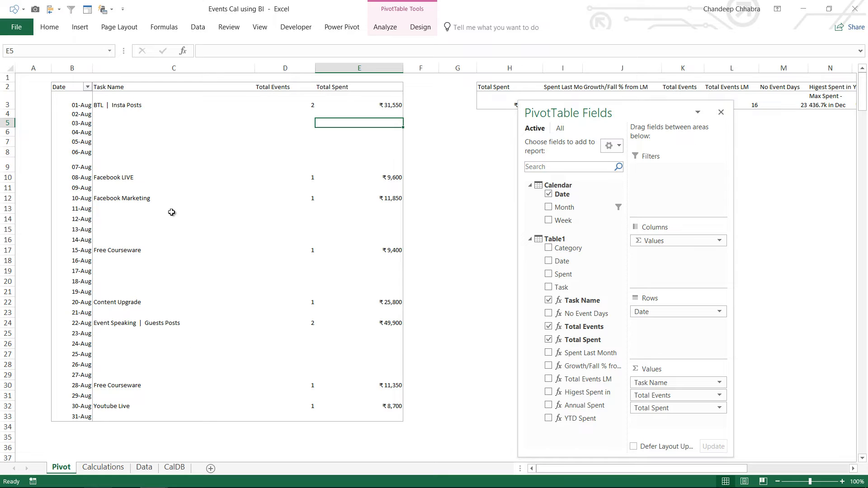
Inspect the DAX formula of the Total Events measure and close it without changes.
right_click(593, 327)
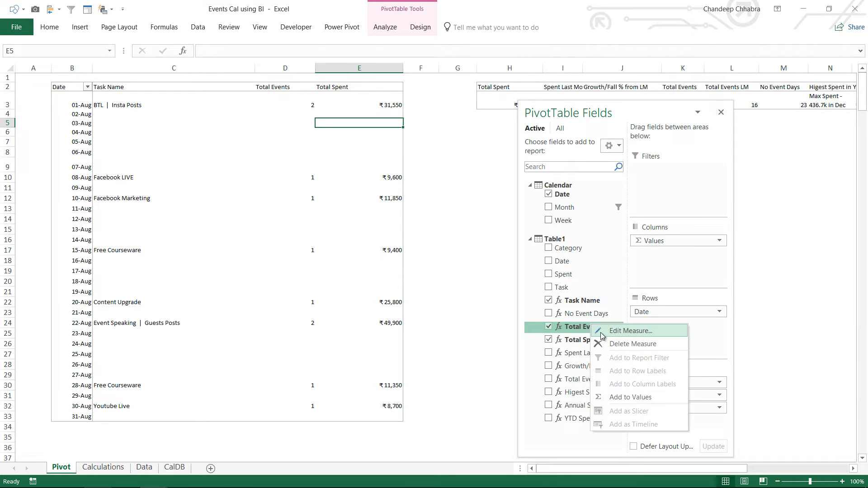
click(601, 334)
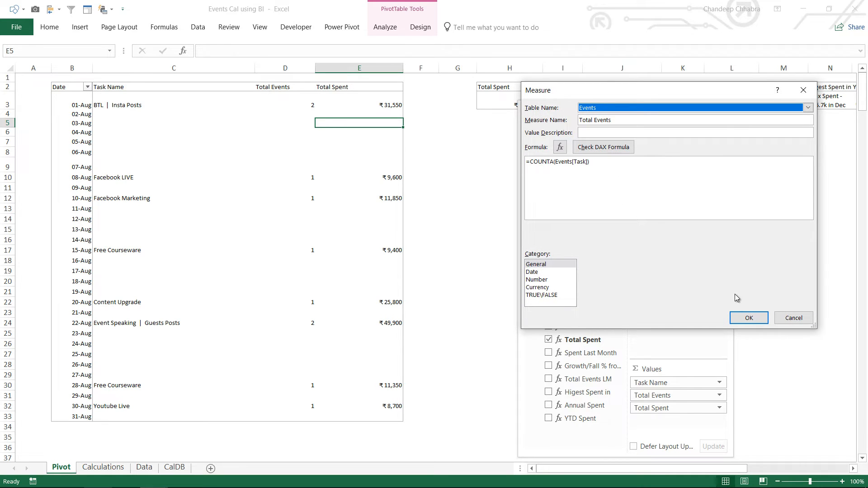
click(793, 317)
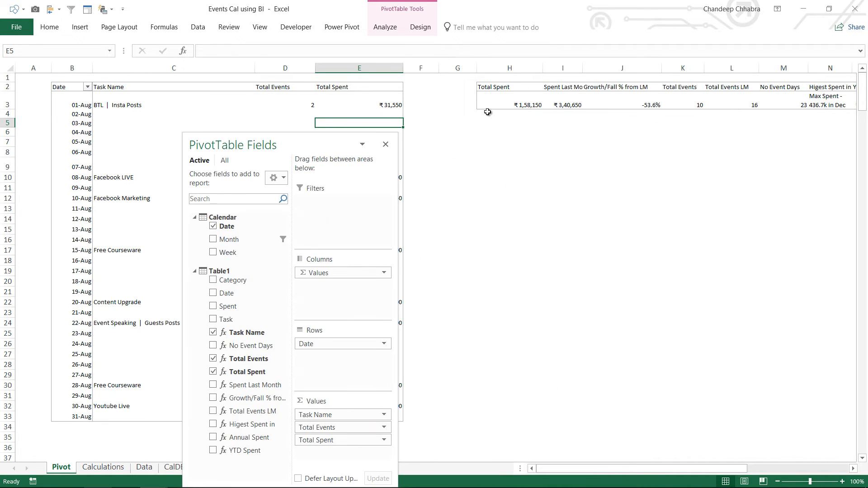
Examine the one-row summary PivotTable from Total Spent through YTD Spent and compare it with the insights on the CalDB sheet.
click(503, 99)
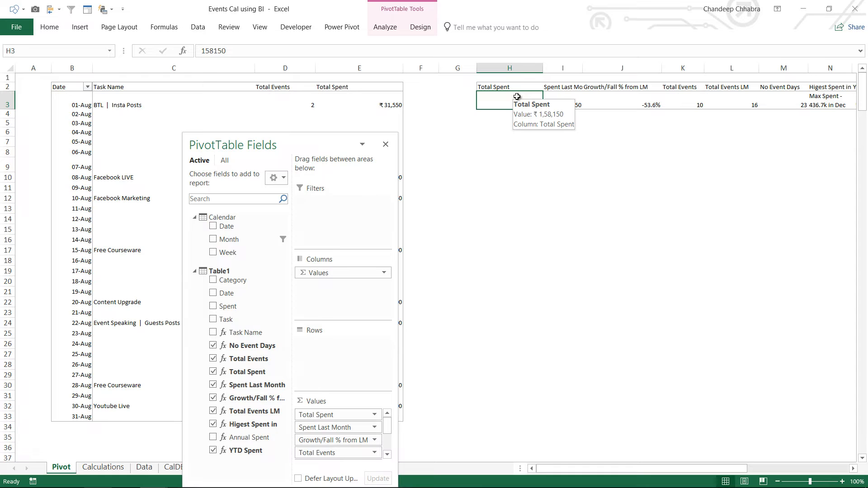
key(Right)
key(Right)
key(Right)
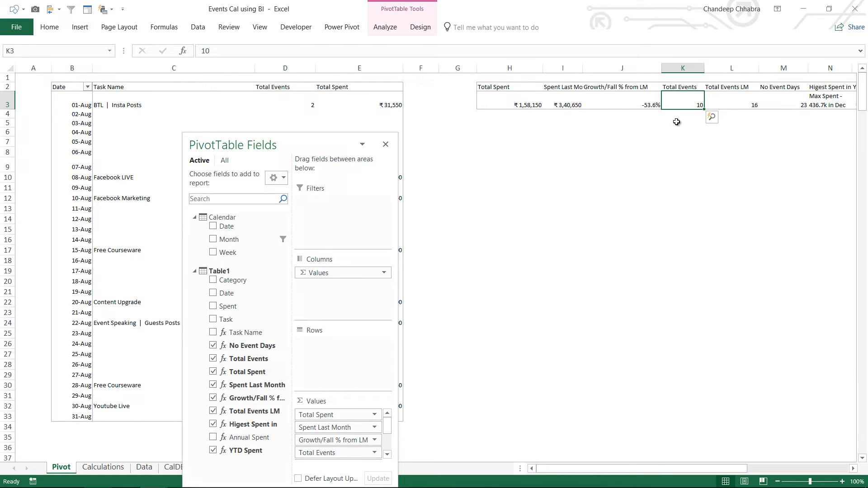
key(Right)
key(Right)
key(Right)
key(Right)
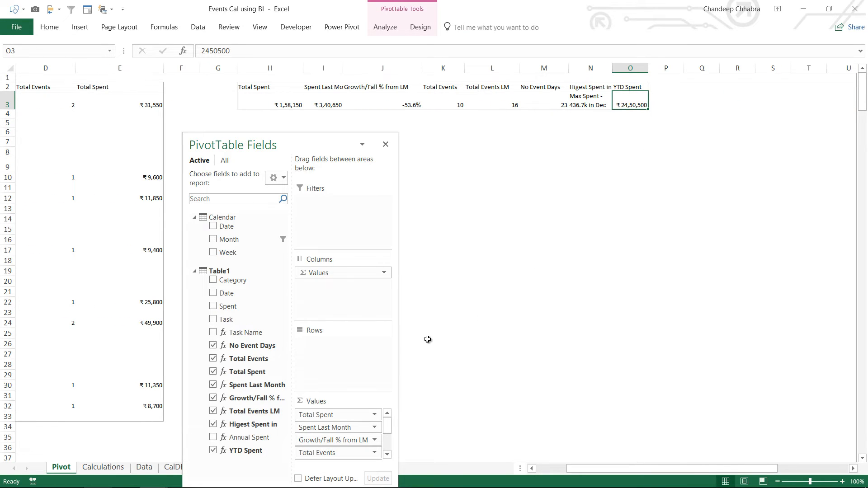
click(168, 472)
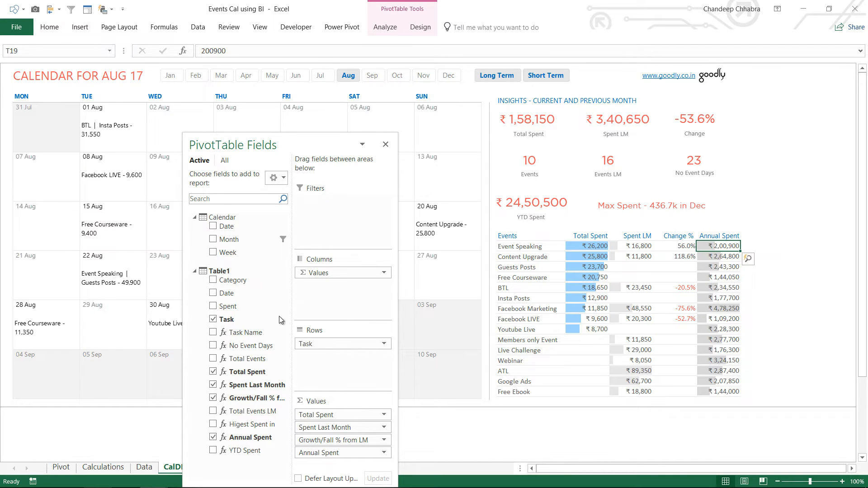
Select the whole daily PivotTable on the Pivot sheet and compare it with the calendar on the CalDB sheet.
click(62, 468)
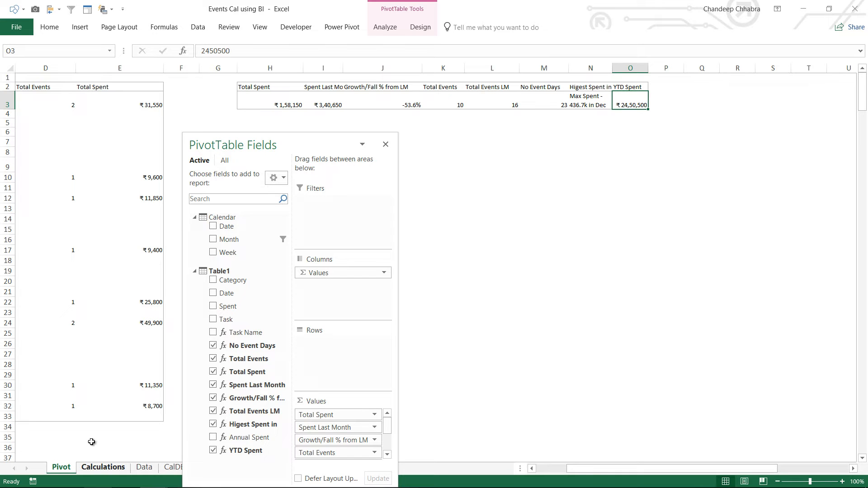
click(104, 208)
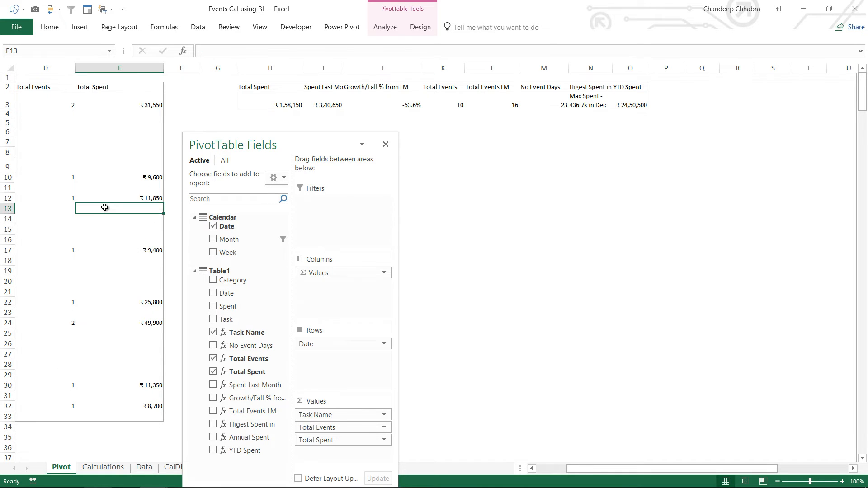
key(ctrl+Left)
key(ctrl+Up)
key(ctrl+shift+Right)
key(ctrl+shift+Down)
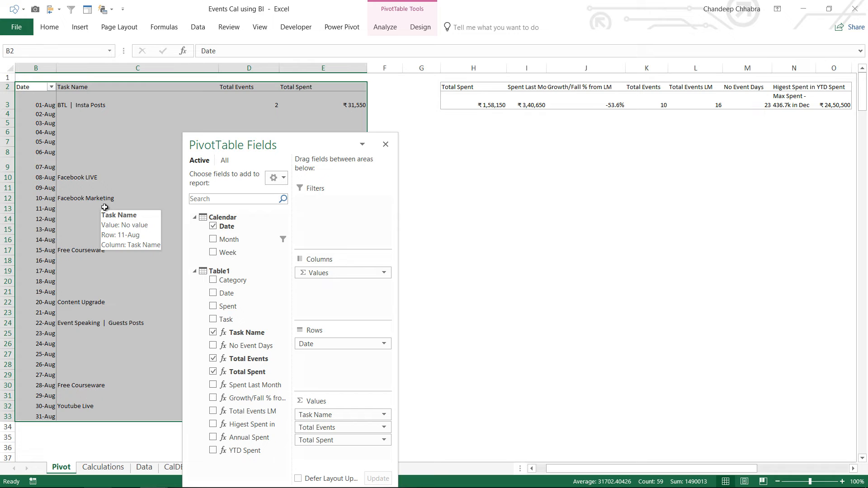
click(172, 468)
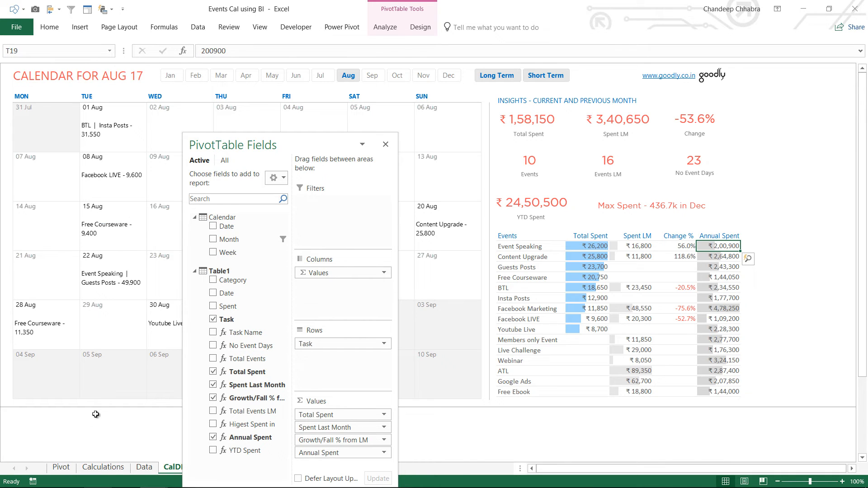
Go to the Calculations sheet and look through the date grid's array formula in cells from B7 up to E4.
click(61, 467)
click(101, 467)
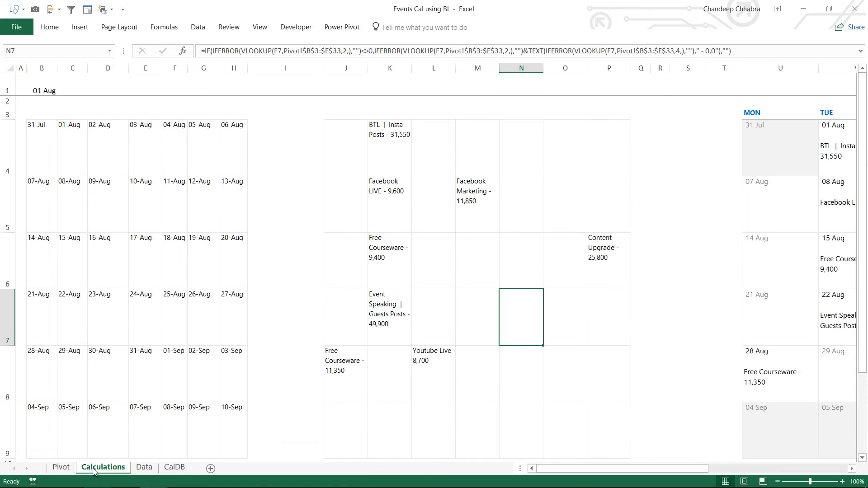
key(Left)
key(Left)
key(Left)
key(Left)
key(Left)
key(Left)
key(Left)
key(Left)
key(Left)
key(Left)
key(Left)
key(Left)
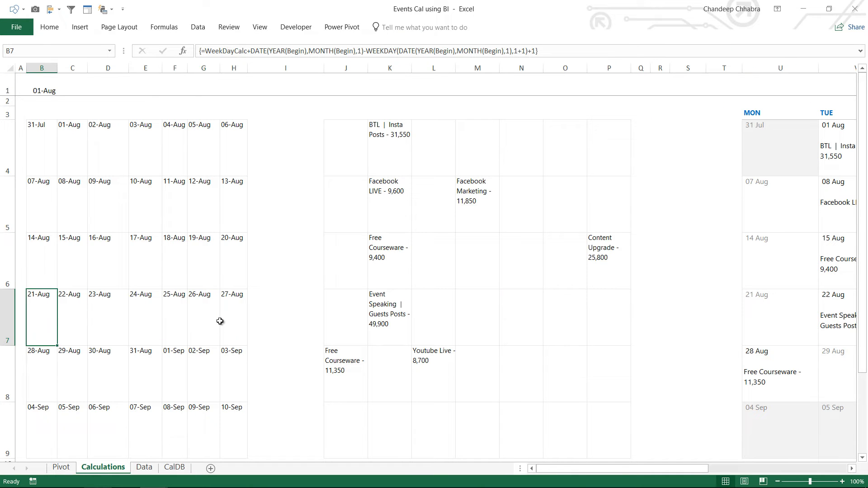
key(Up)
key(Up)
key(Up)
key(Right)
key(Right)
key(Right)
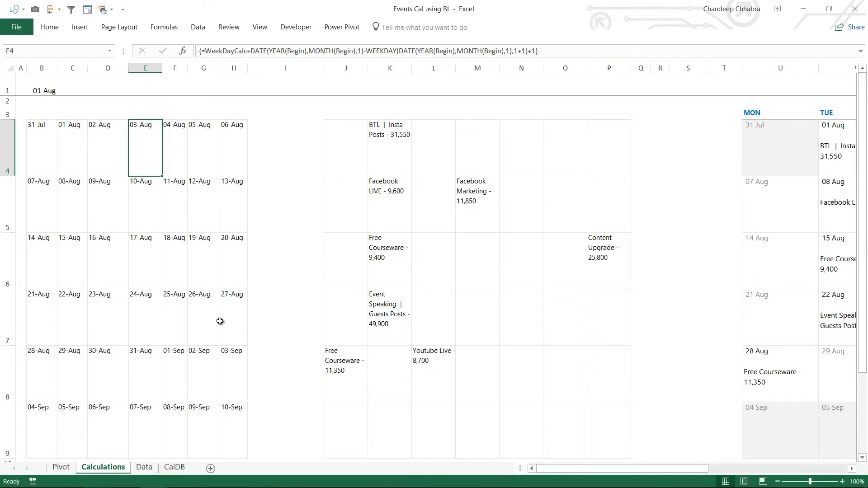
Select the full date grid B4:H9 on the Calculations sheet and compare it with the daily PivotTable's dates.
key(Left)
key(Left)
key(Left)
key(ctrl+shift+Down)
key(ctrl+shift+Right)
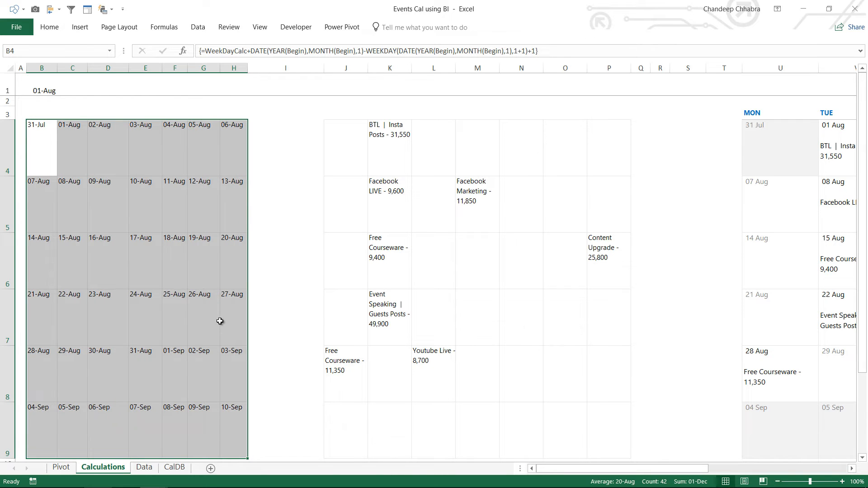
click(60, 470)
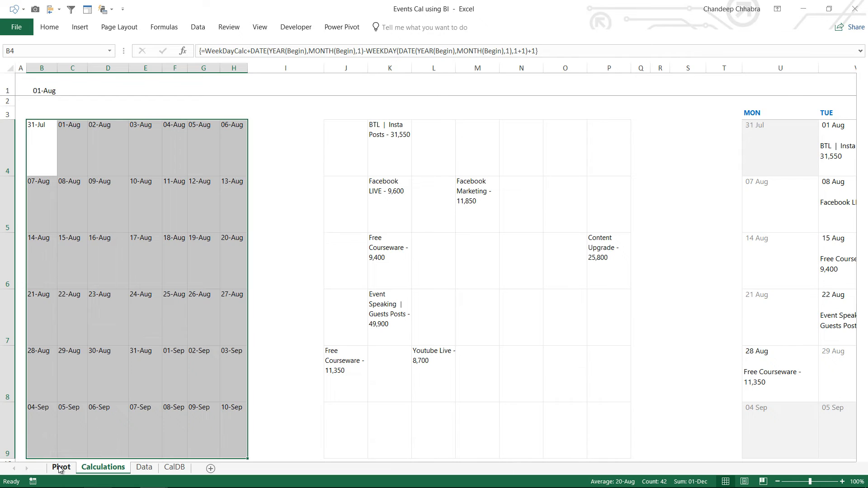
click(33, 103)
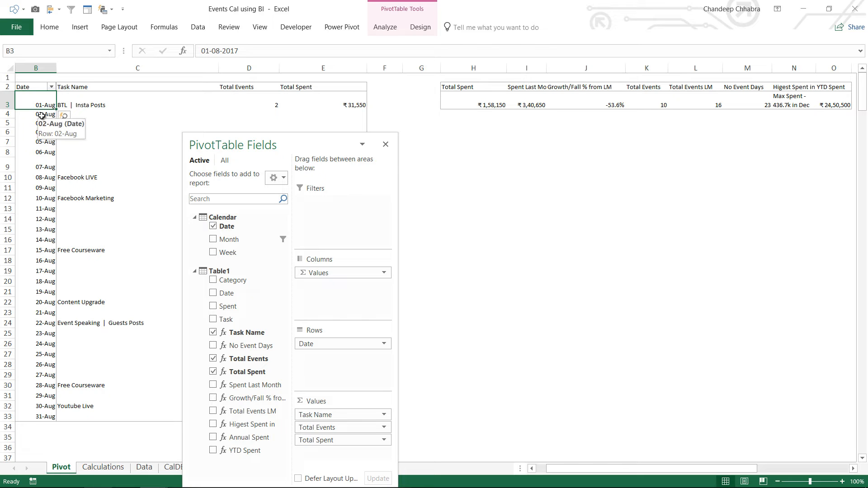
click(103, 467)
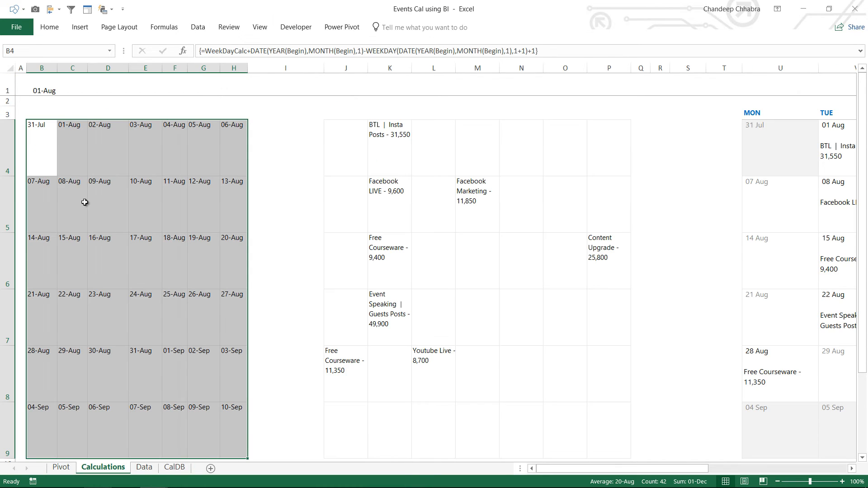
Examine the WeekDayCalc array formula in B4, re-enter it unchanged as an array, and check the grid's last date in H9.
double_click(50, 148)
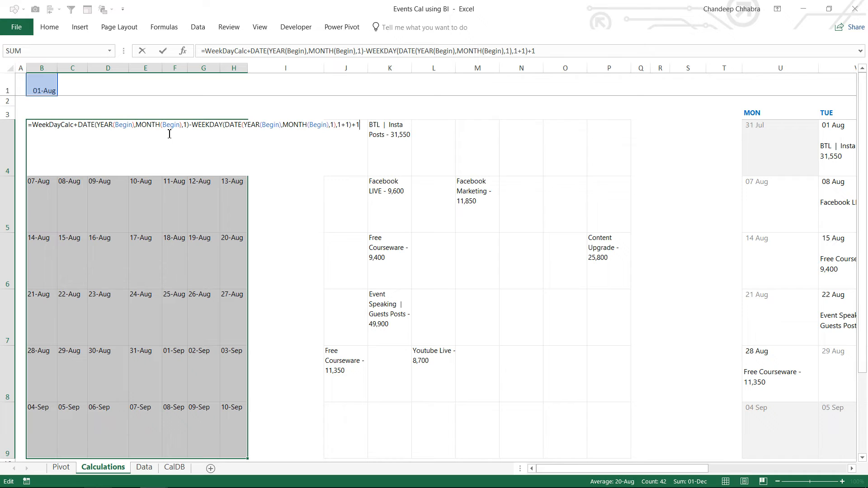
key(ctrl+shift+Return)
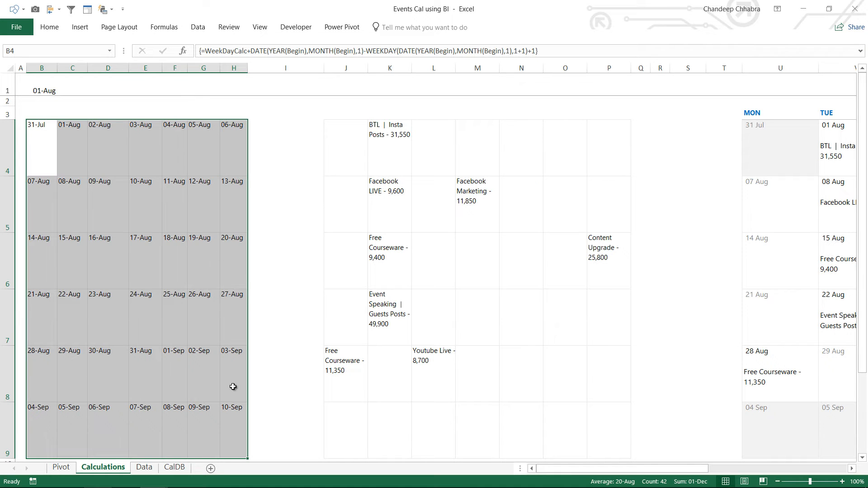
click(237, 423)
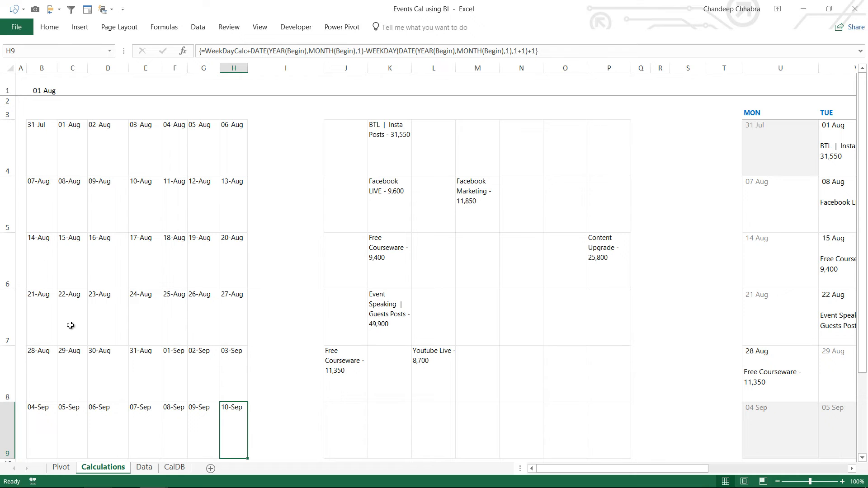
Examine the VLOOKUP formula in J4 against its source table on the Pivot sheet, and check event cells K4 and K5.
click(357, 138)
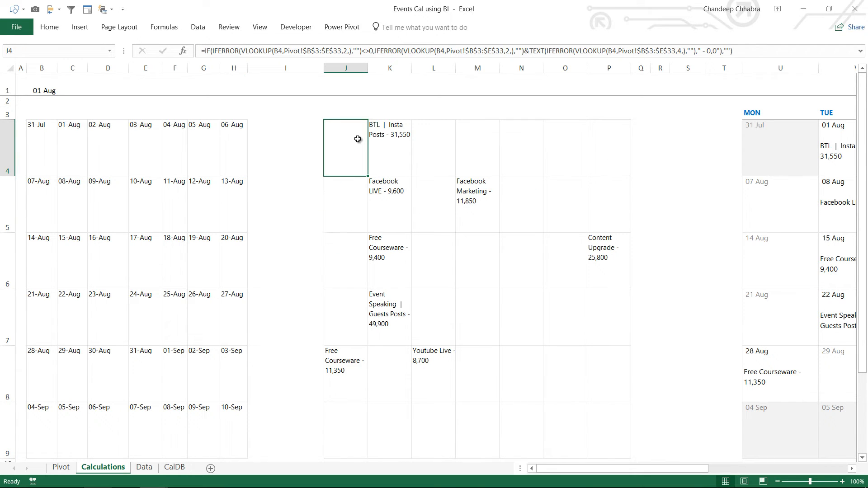
key(F2)
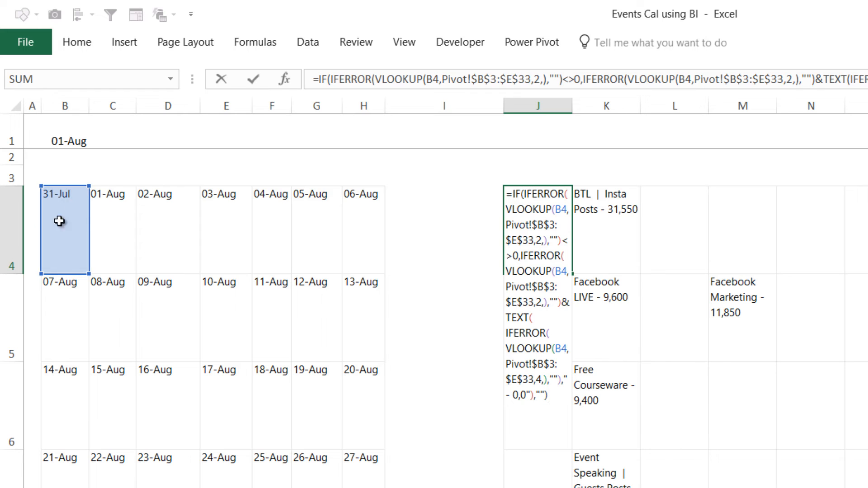
key(Escape)
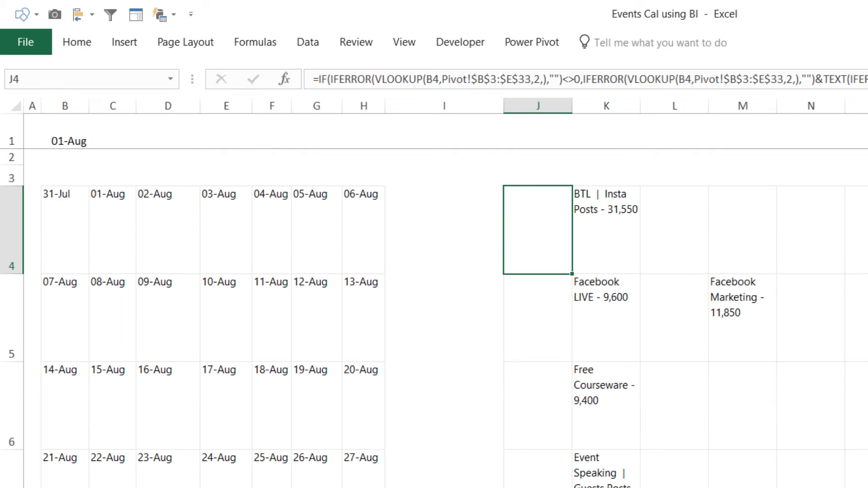
key(ctrl+Page_Up)
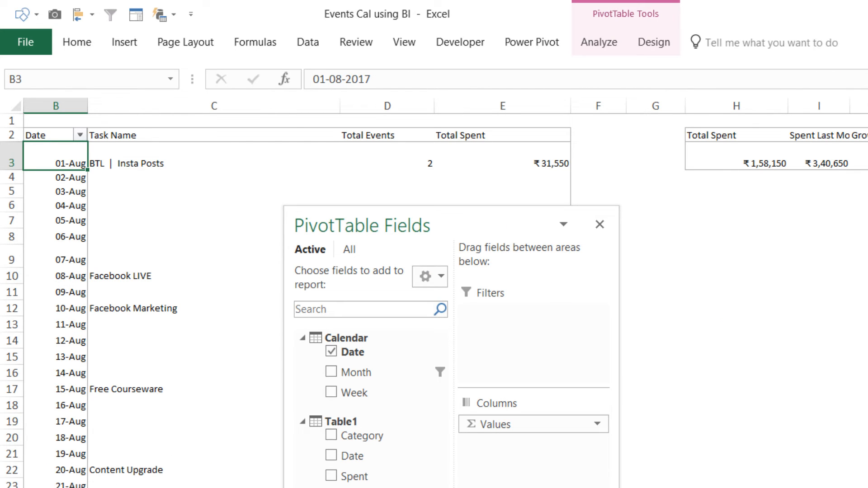
key(ctrl+Page_Down)
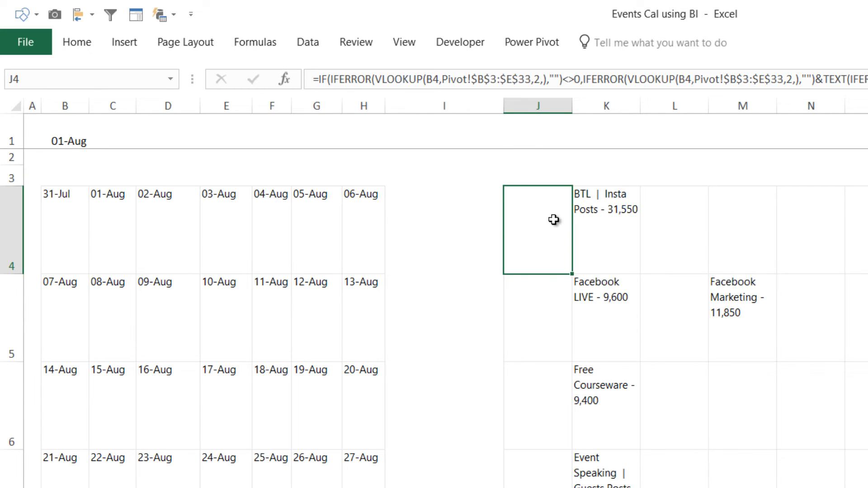
click(610, 220)
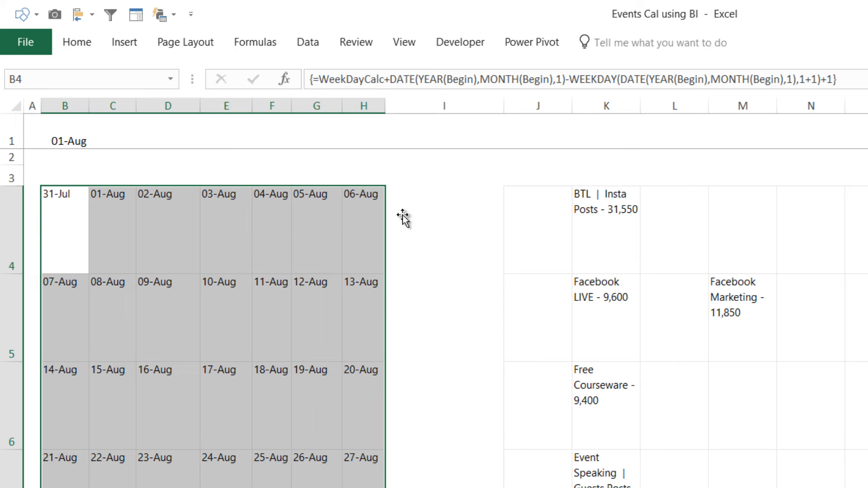
click(640, 277)
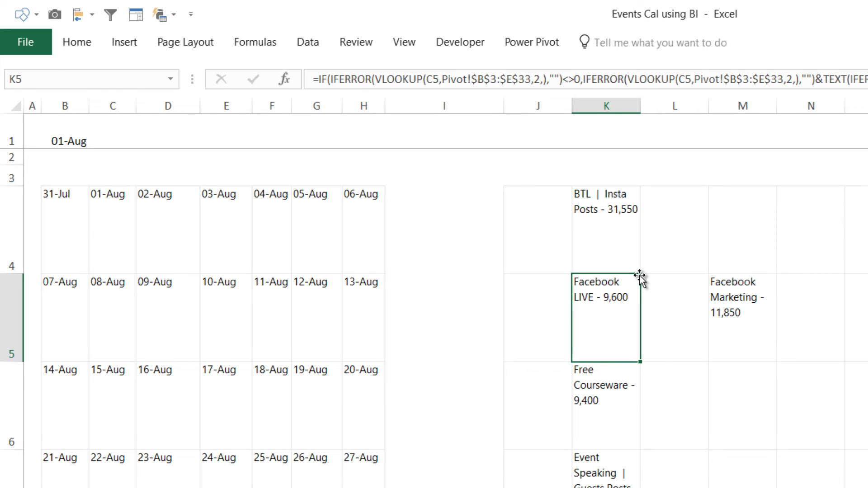
Examine the combined calendar grid's formulas joining date and event text, across row 5 from U5 to AA5 and in U4.
key(Right)
key(Right)
key(Right)
key(Right)
key(Right)
key(Right)
key(Right)
key(Right)
key(Right)
key(Right)
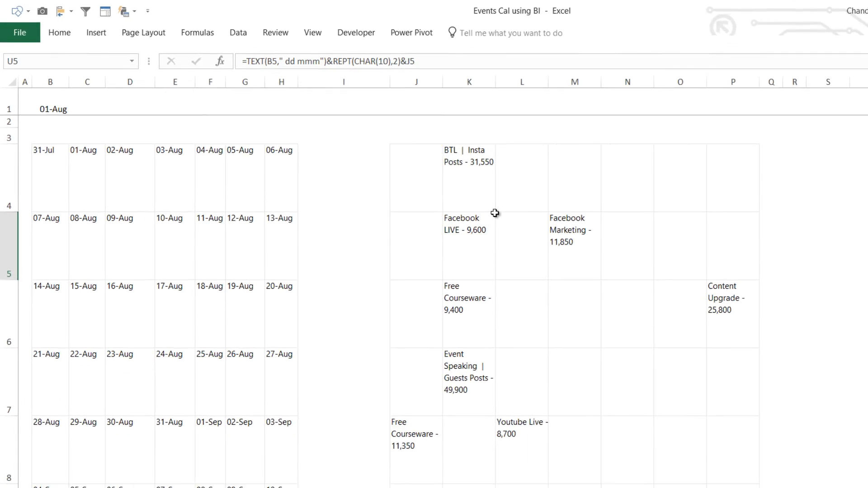
key(Right)
key(Right)
key(Right)
key(Right)
key(Right)
key(Right)
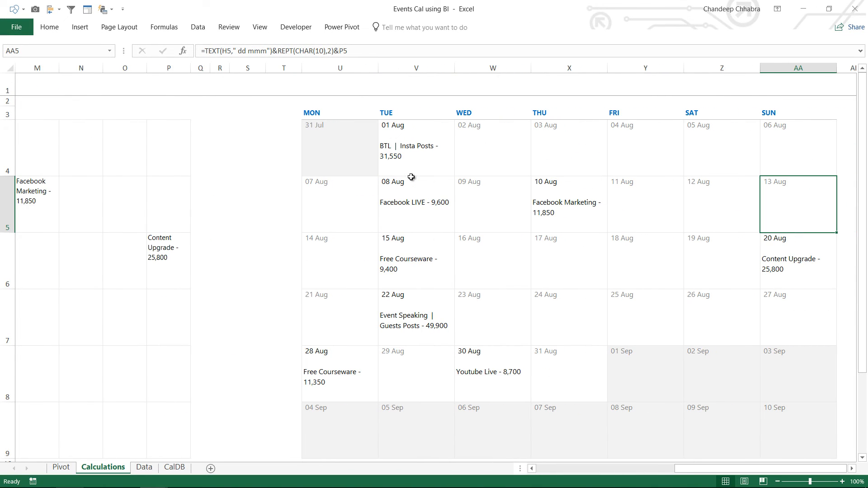
click(335, 144)
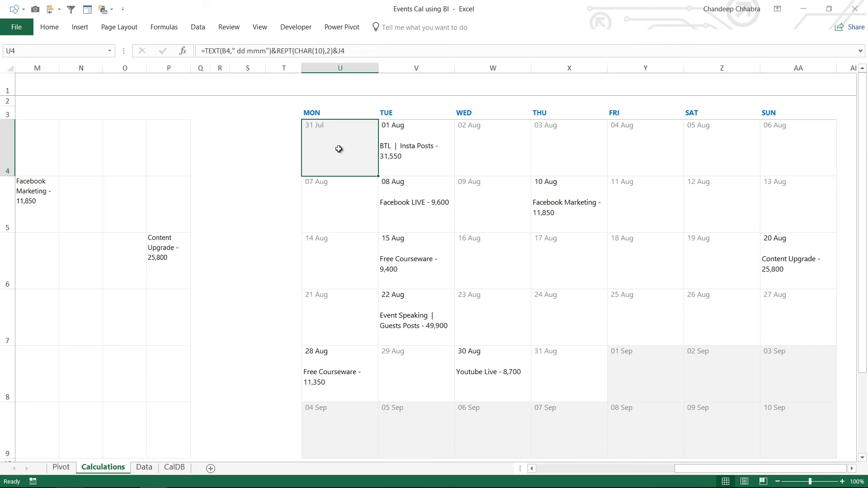
Trace the combined calendar grid's extent from U4 to U9 and across to the Sunday header in AA3, returning to U4.
key(ctrl+Down)
key(ctrl+Down)
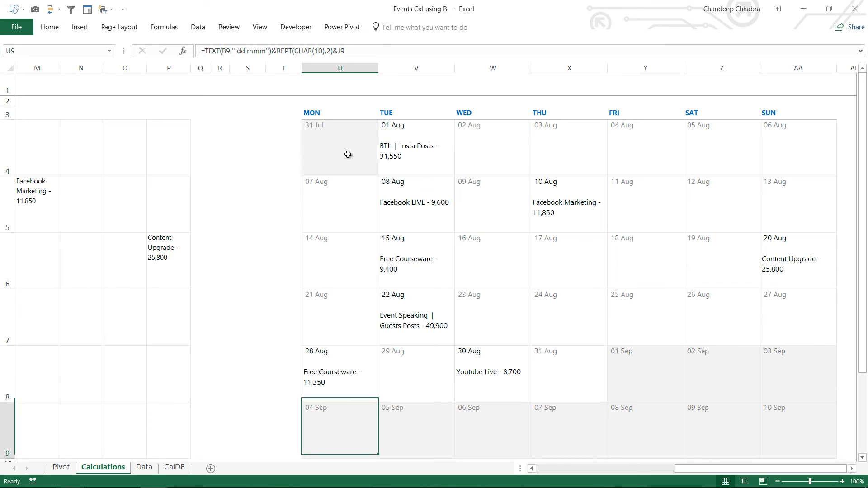
key(ctrl+Up)
key(ctrl+Up)
key(ctrl+Right)
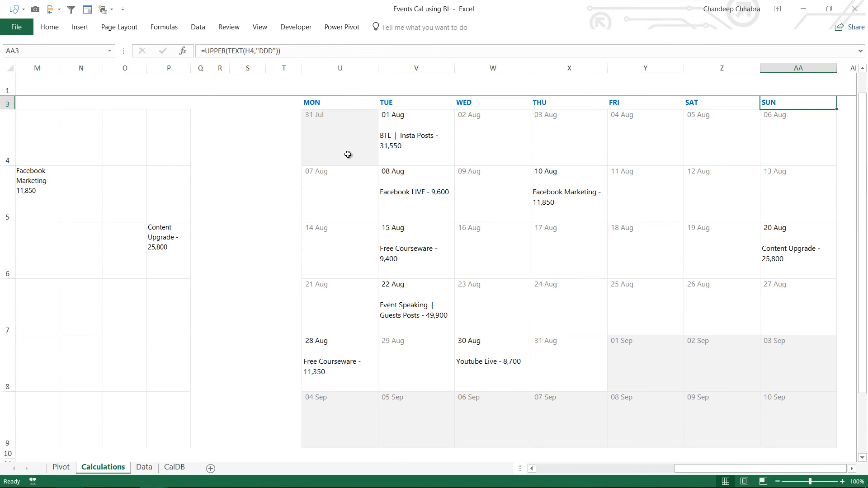
key(Down)
key(Left)
key(ctrl+Left)
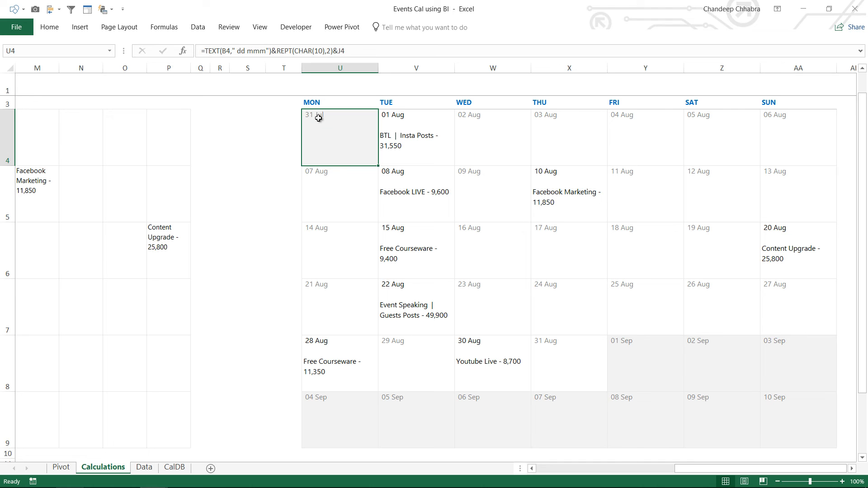
Compare the date grid's array formula in H4 with the combined grid's text formulas in U4 and V4.
key(ctrl+Left)
key(ctrl+Left)
key(ctrl+Left)
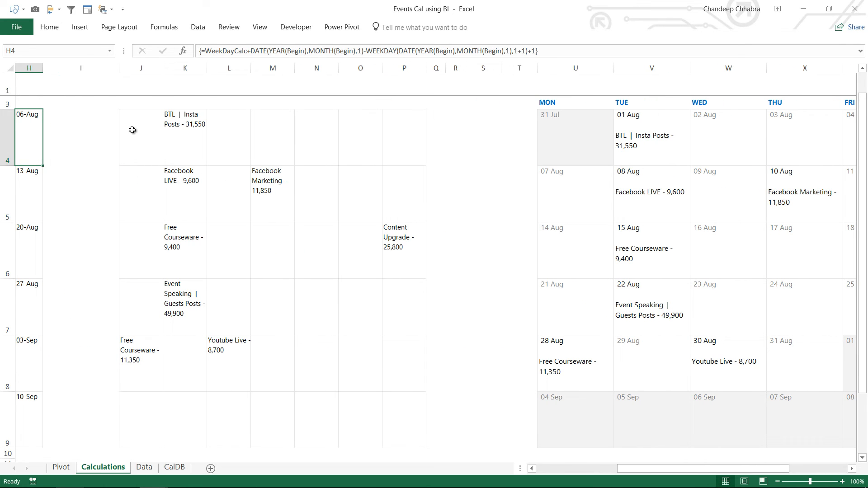
key(ctrl+Right)
key(ctrl+Right)
key(ctrl+Right)
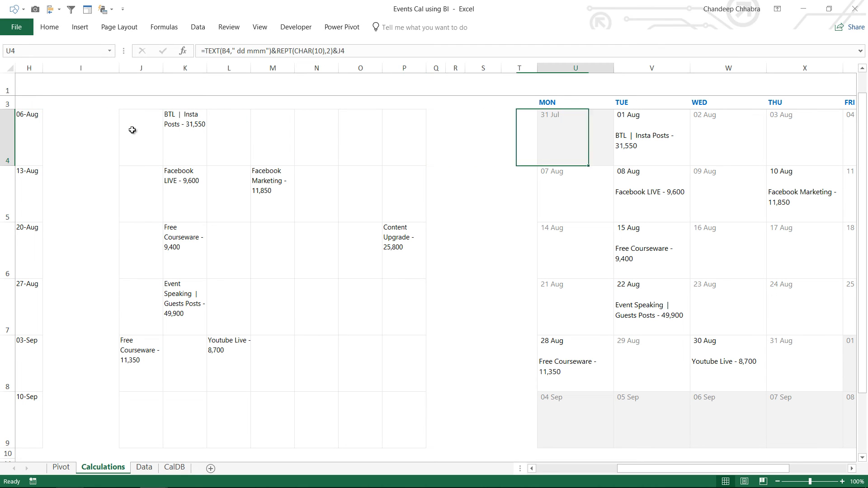
key(Right)
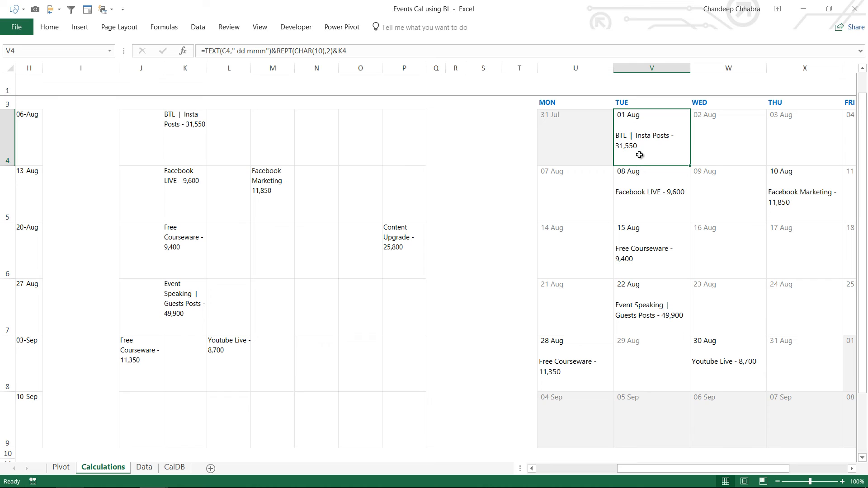
Examine the weekday header formula in U3 that derives the uppercase day name from B4.
click(565, 99)
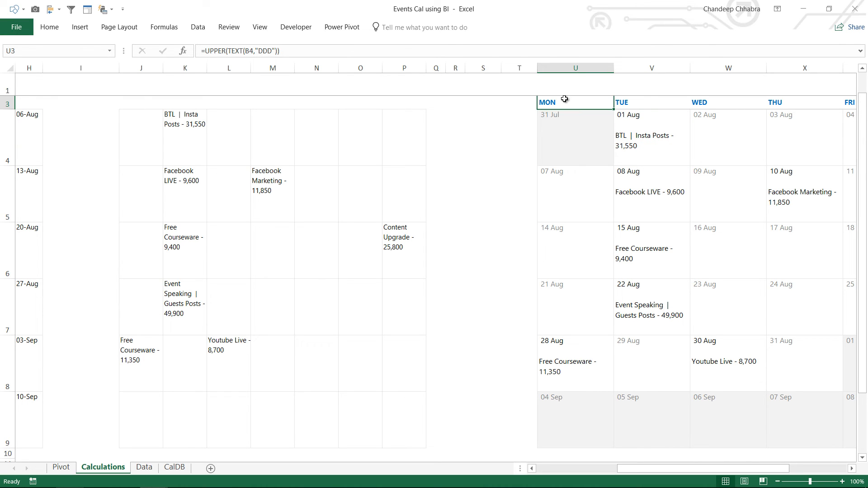
key(F2)
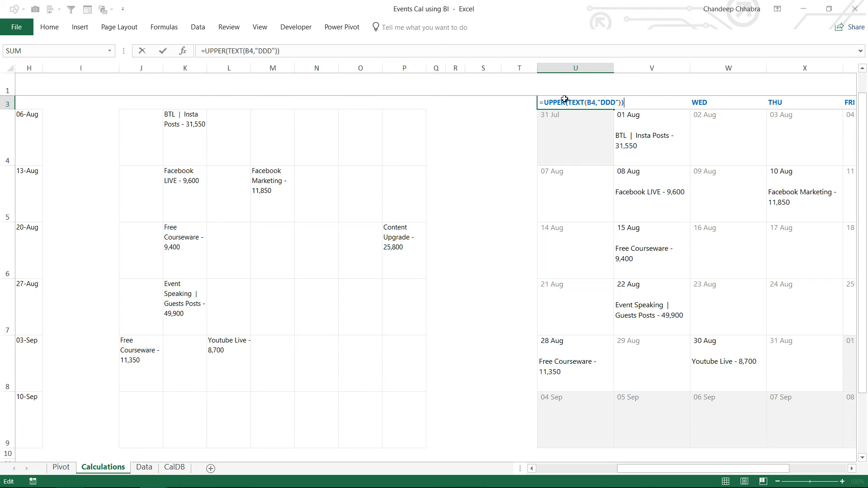
key(Escape)
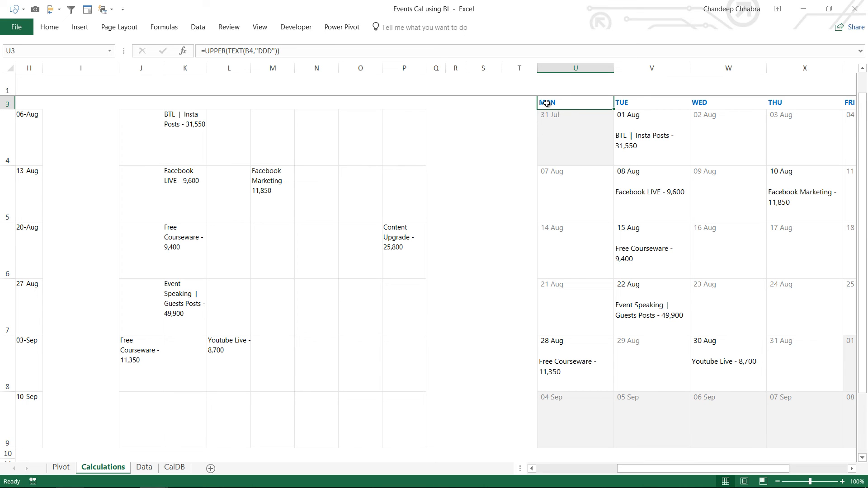
Check the combined calendar's header cells AA3 and U3, and select the whole calendar range U3:AA9 with its headers.
key(Down)
key(ctrl+Down)
key(ctrl+Right)
key(ctrl+Up)
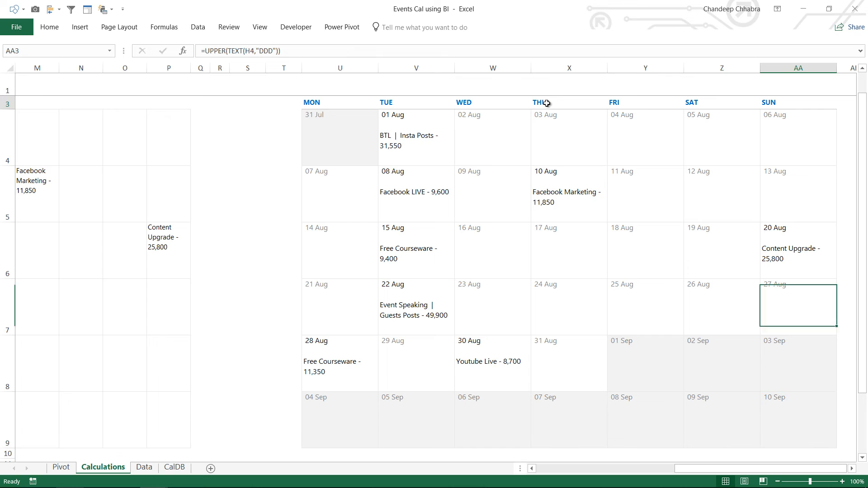
key(ctrl+Left)
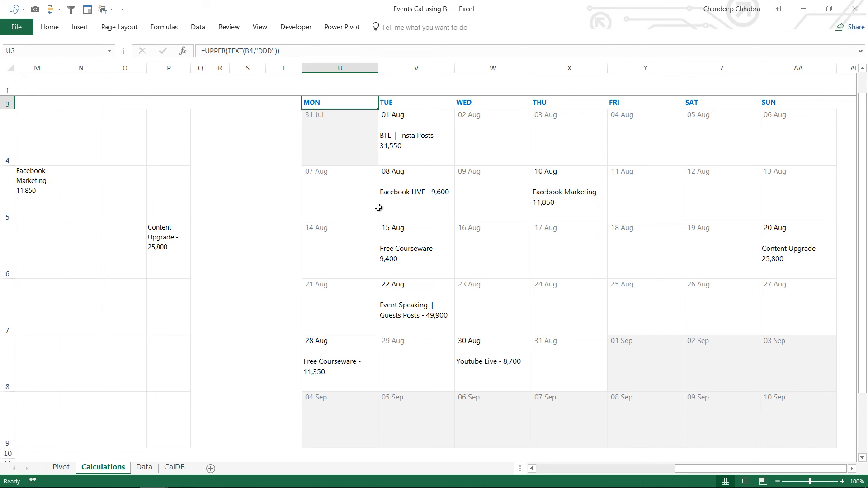
key(ctrl+a)
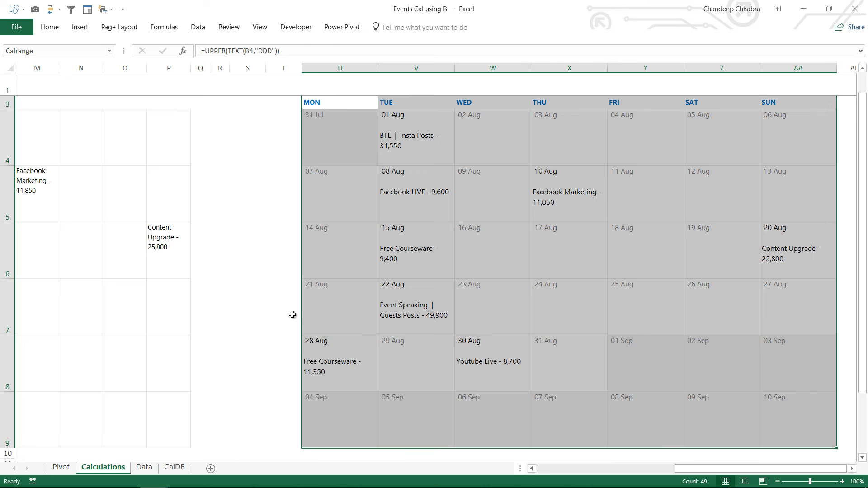
View the CalDB dashboard and the Pivot sheet for comparison, and return to the Calculations sheet.
click(178, 468)
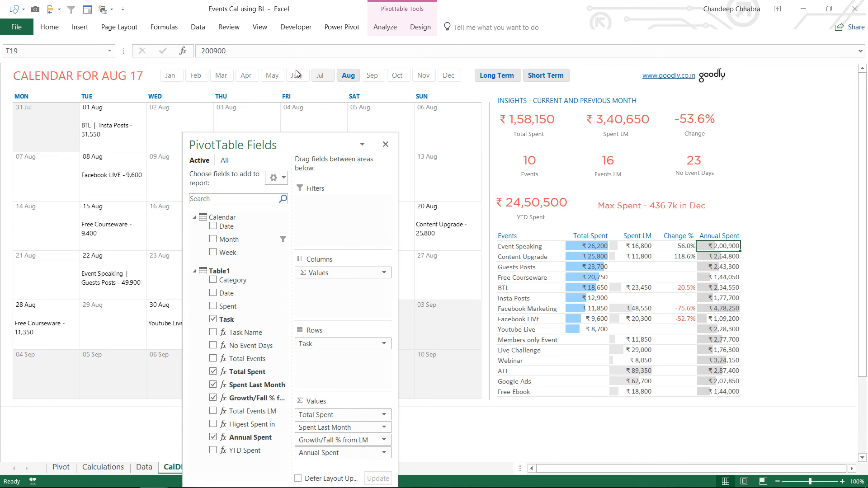
click(62, 467)
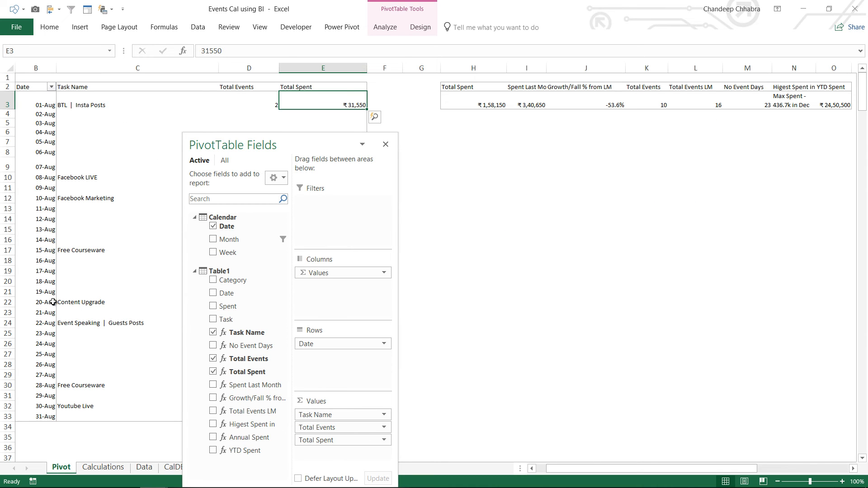
click(96, 466)
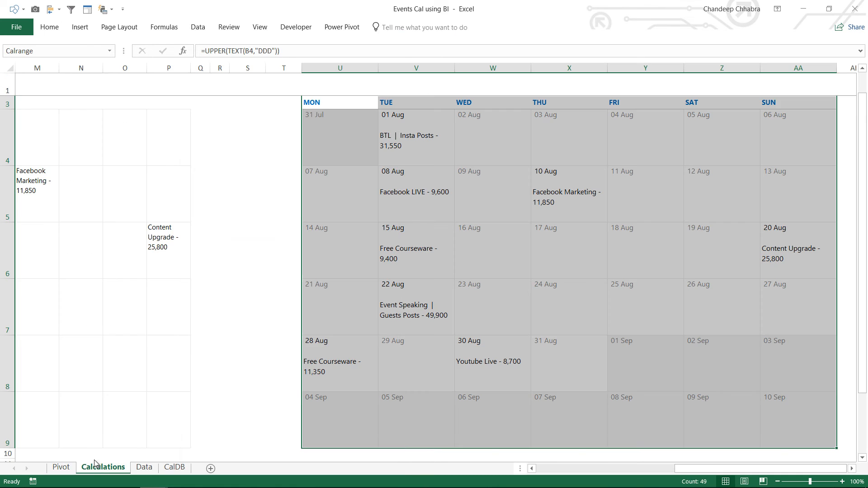
Pass through the event lookup grid to header cell U3 and reselect the full Calrange calendar on the Calculations sheet.
click(107, 208)
key(ctrl+Left)
key(ctrl+Right)
key(ctrl+Right)
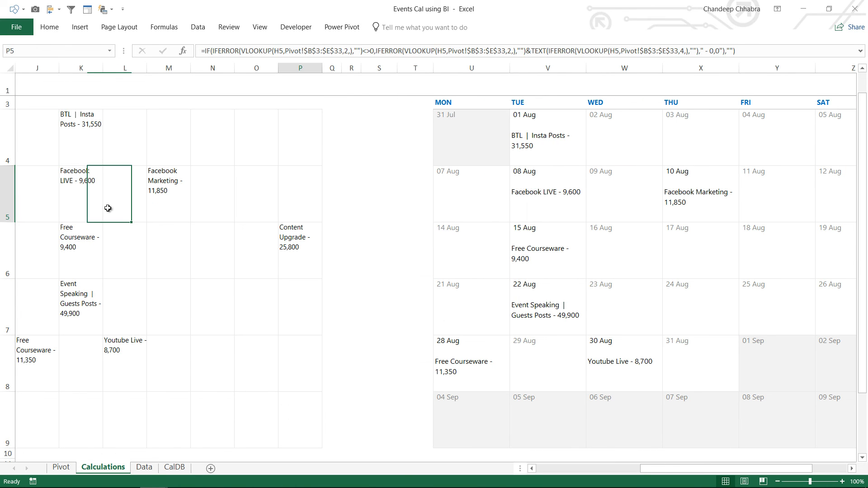
key(ctrl+Up)
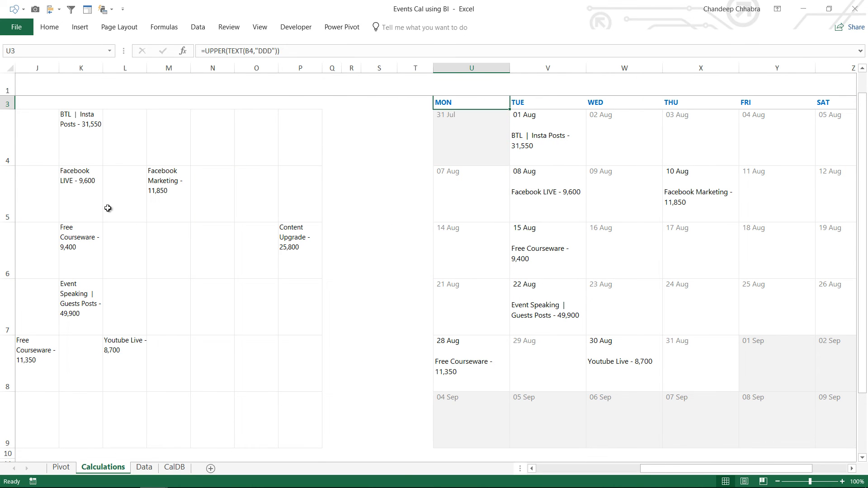
key(ctrl+a)
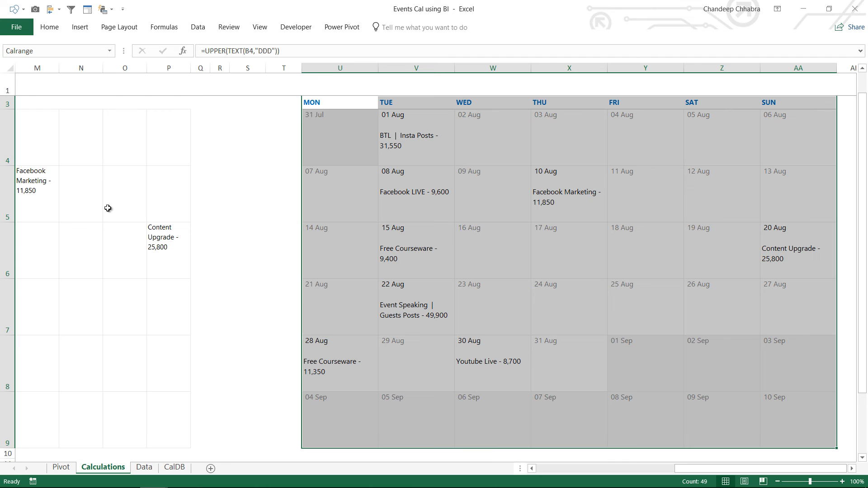
Inspect the Total Spent insight card on the CalDB dashboard and check its source on the Pivot sheet.
key(ctrl+Page_Down)
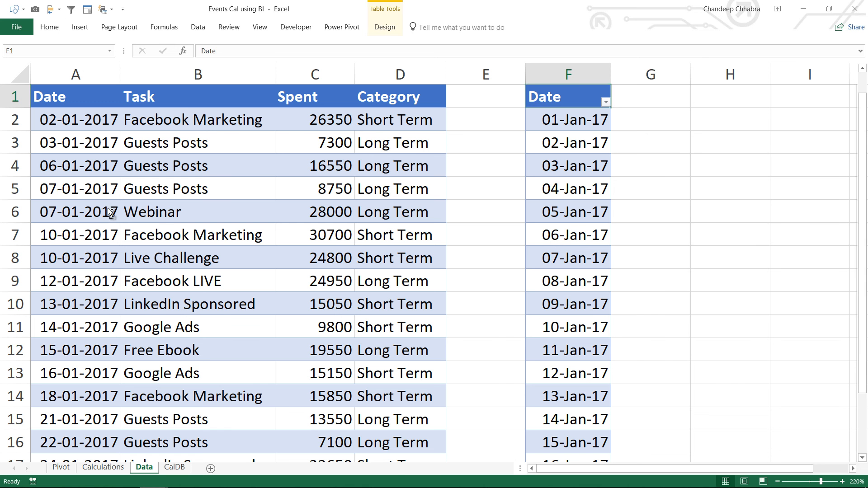
key(ctrl+Page_Down)
click(120, 162)
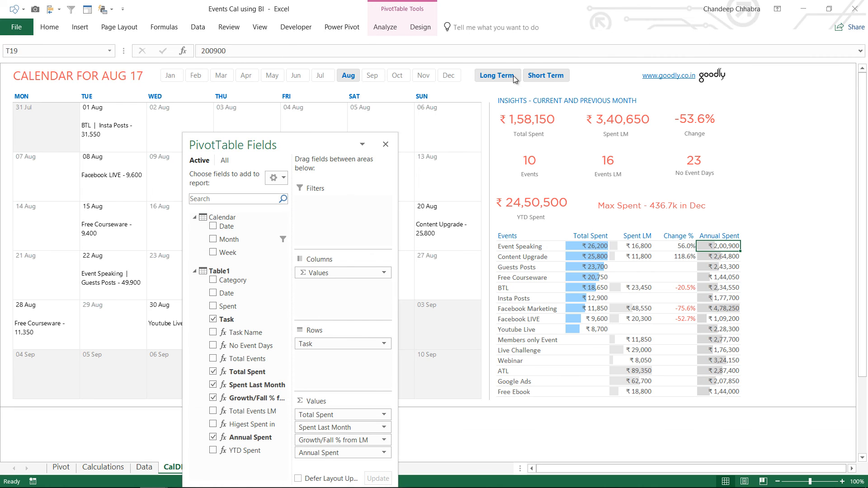
click(539, 129)
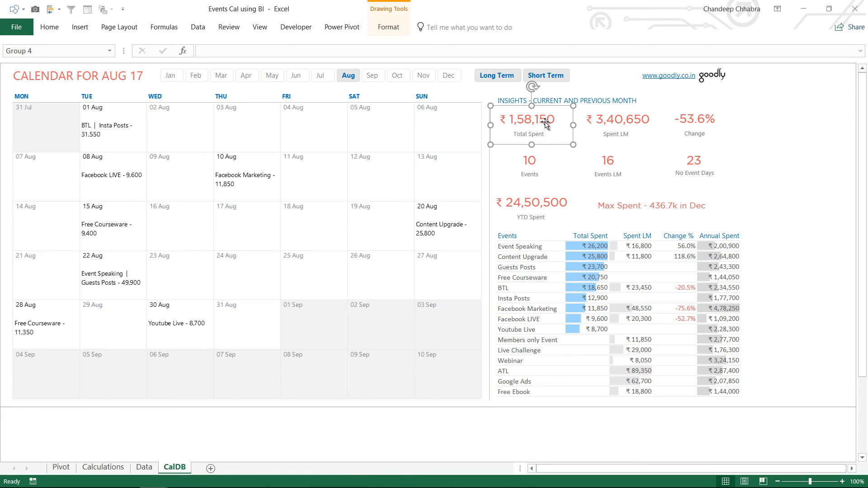
click(61, 467)
Select the events summary PivotTable on the CalDB dashboard, examine its fields from the Guests Posts row, and close the field list.
click(524, 236)
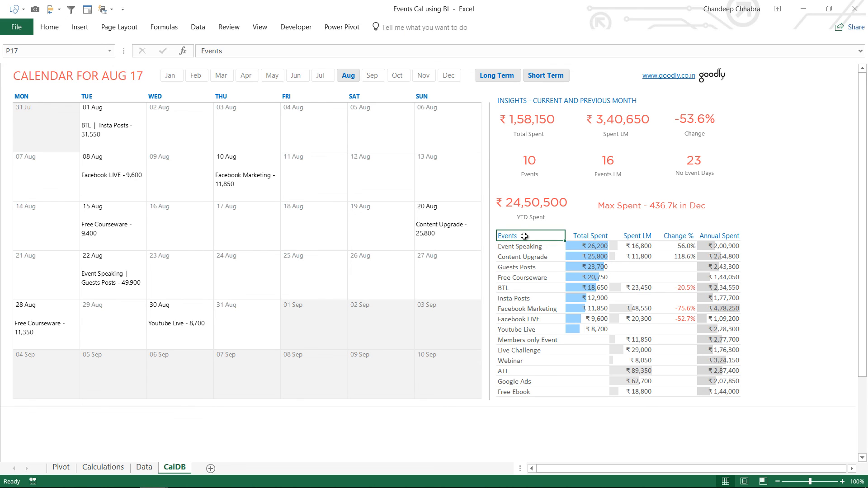
key(ctrl+a)
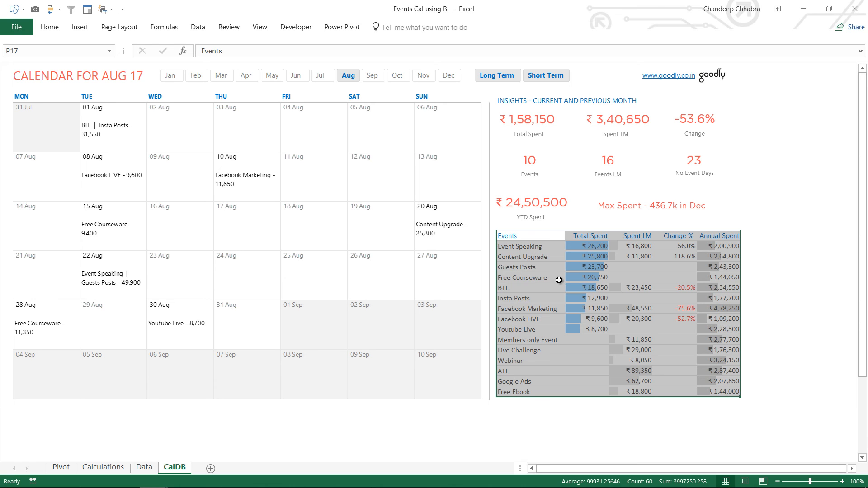
click(535, 275)
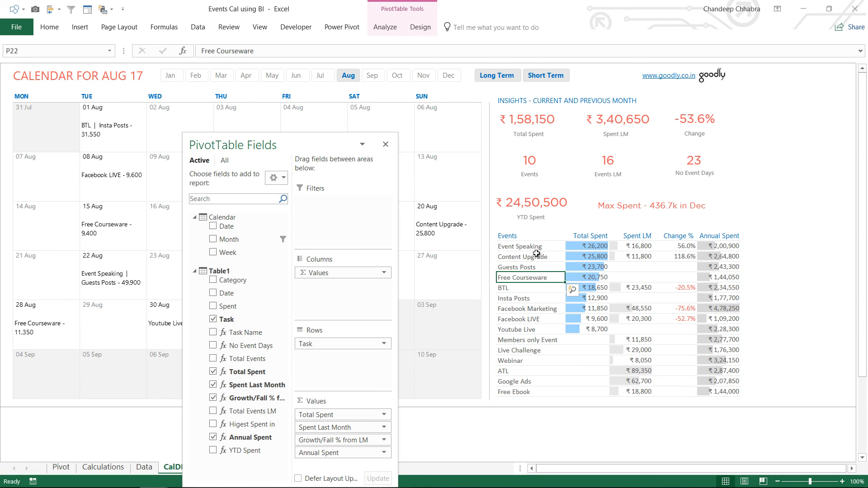
click(535, 267)
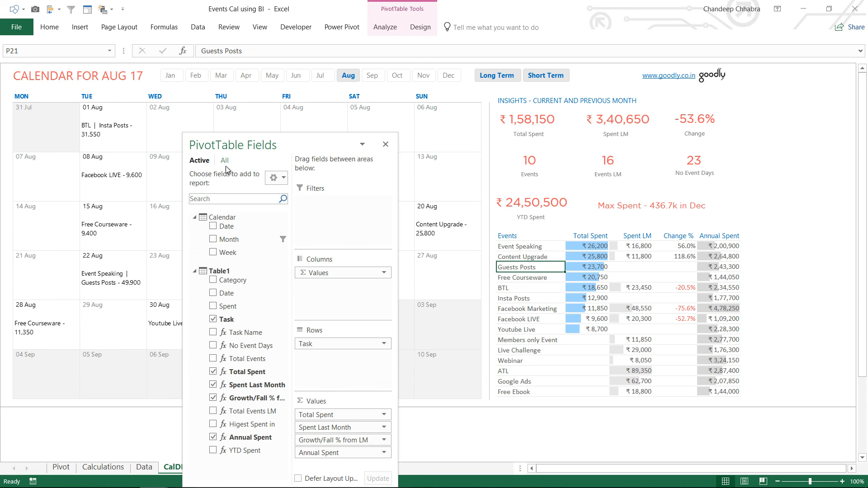
click(386, 145)
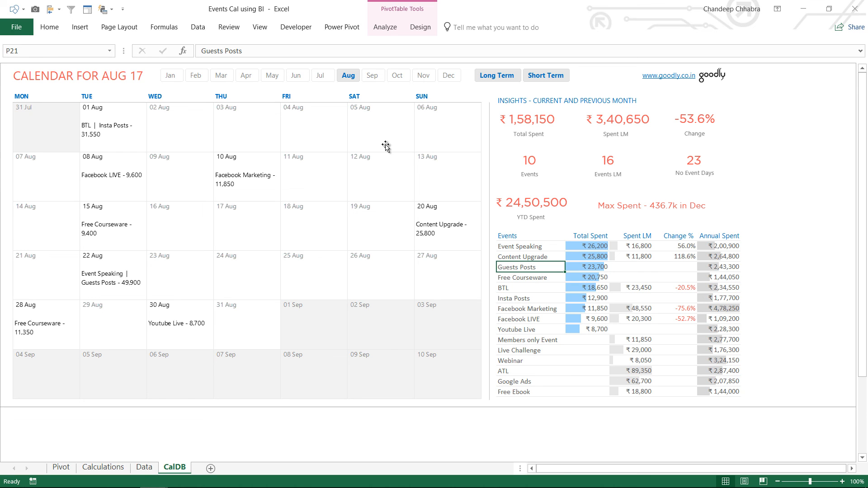
Select the whole events summary table starting at its Events header, and return to the Event Speaking row.
key(Up)
key(Up)
key(Up)
key(ctrl+shift+Down)
key(ctrl+shift+Right)
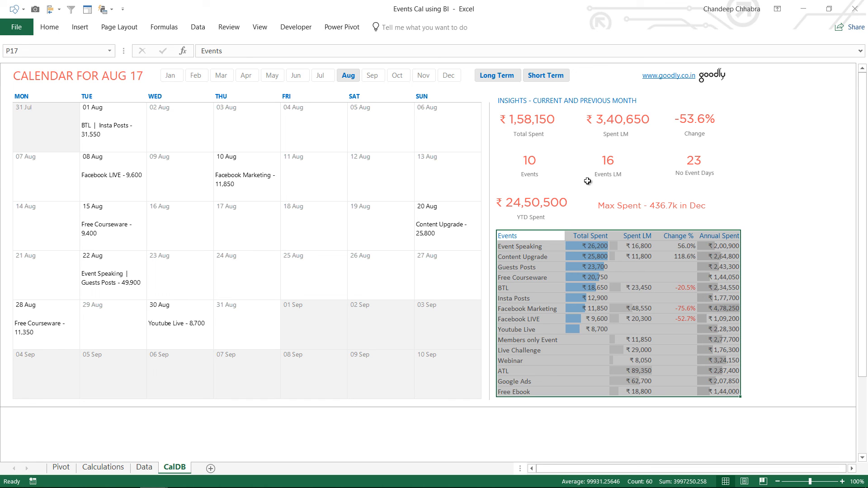
key(Down)
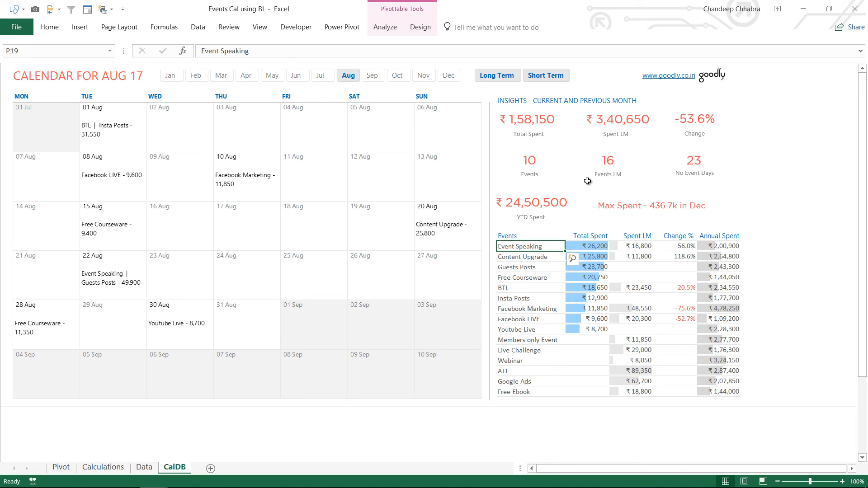